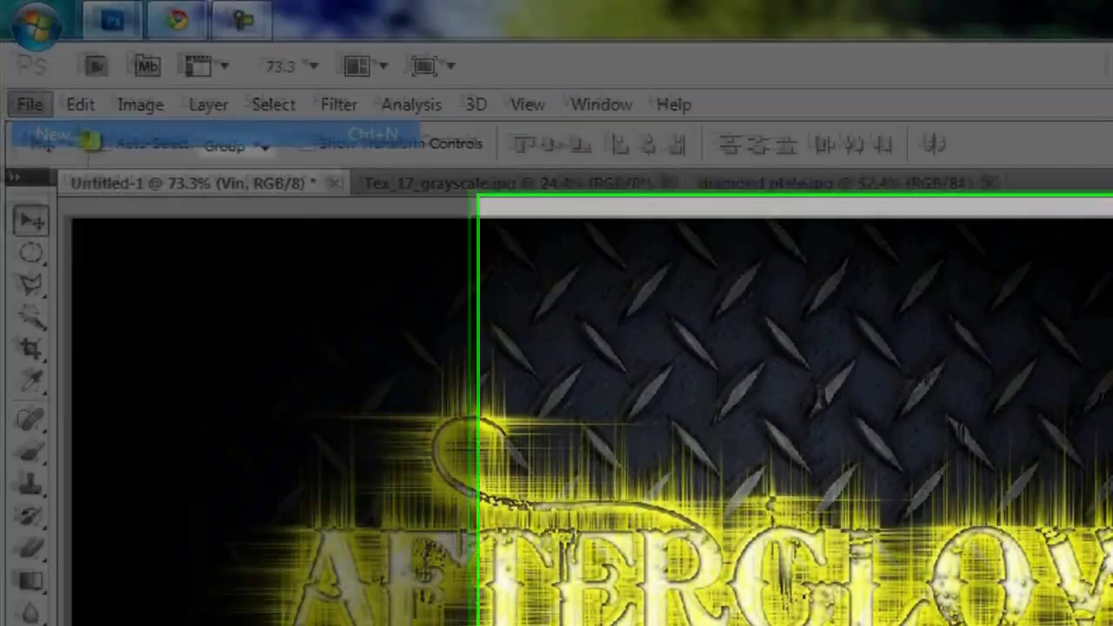
Create a new 1280 × 720 px transparent document.
left_click(90, 139)
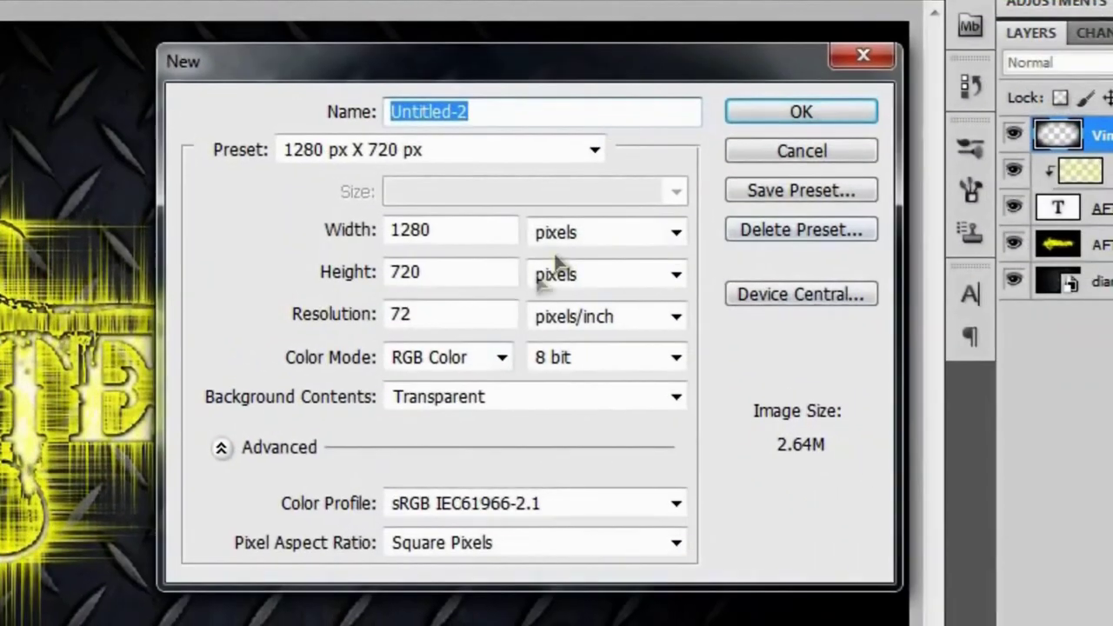
left_click(468, 231)
double_click(468, 230)
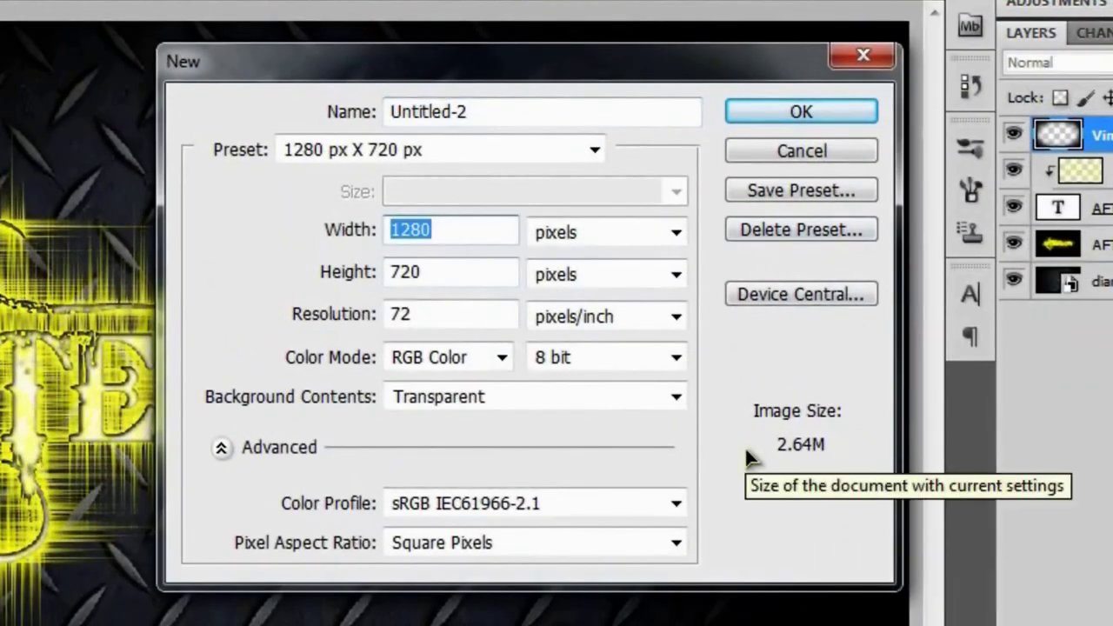
left_click(801, 111)
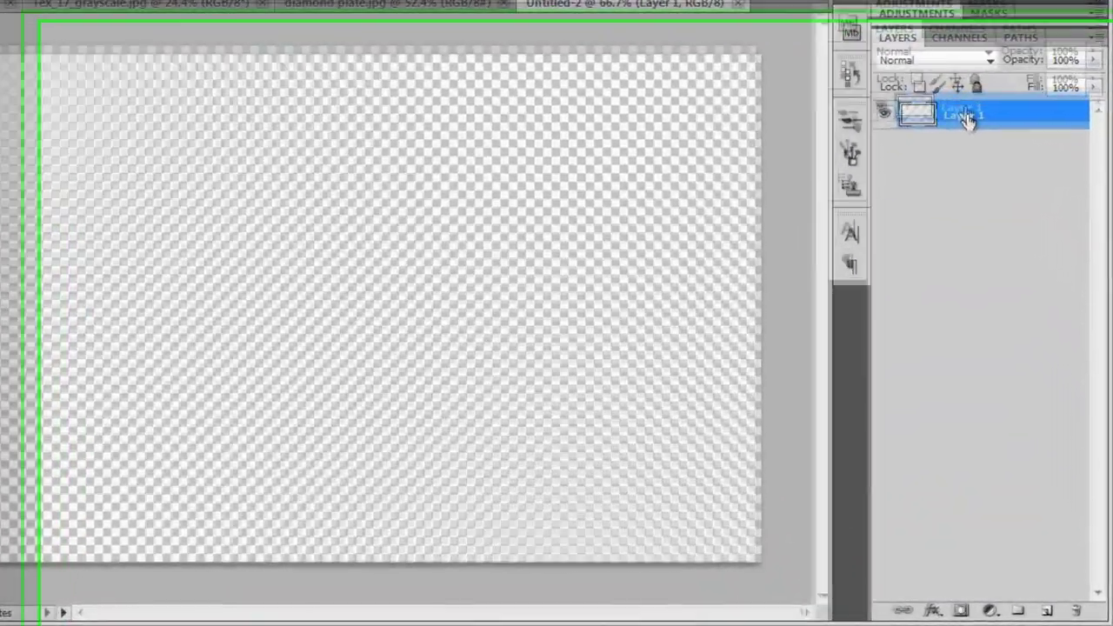
Rename Layer 1 to 'BG'.
double_click(992, 206)
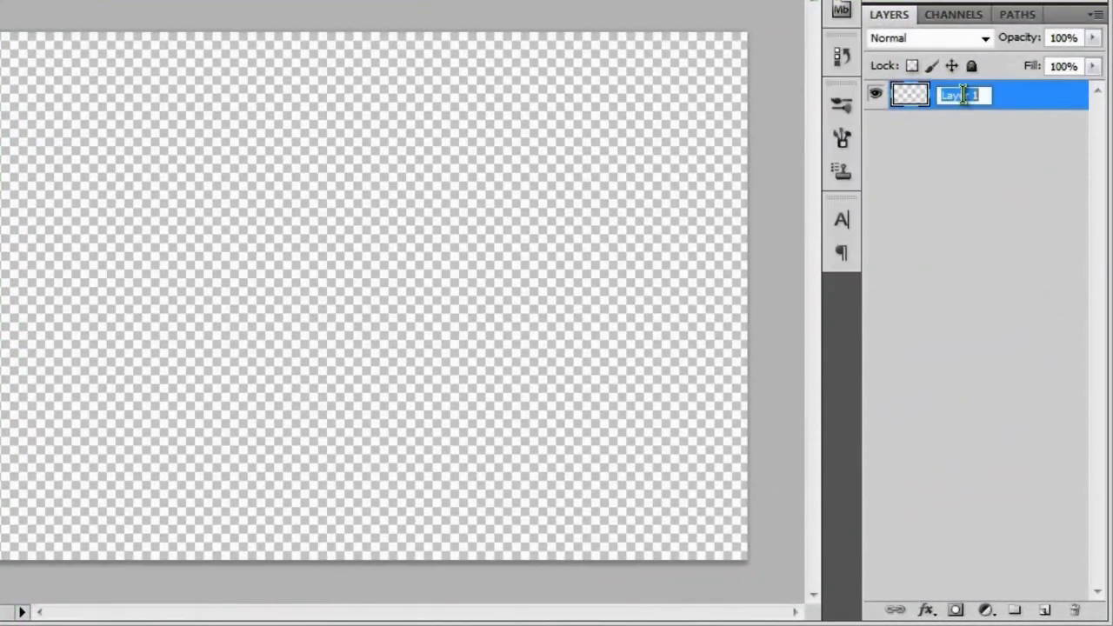
type("BG")
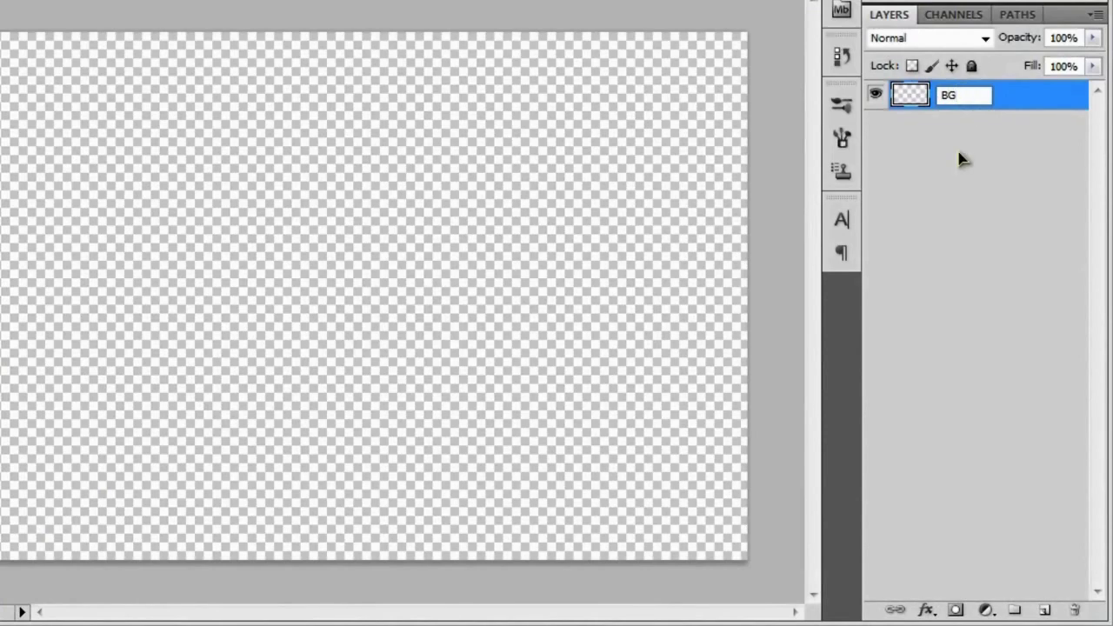
left_click(959, 159)
Fill the BG layer with solid black at 100% opacity.
left_click(948, 102)
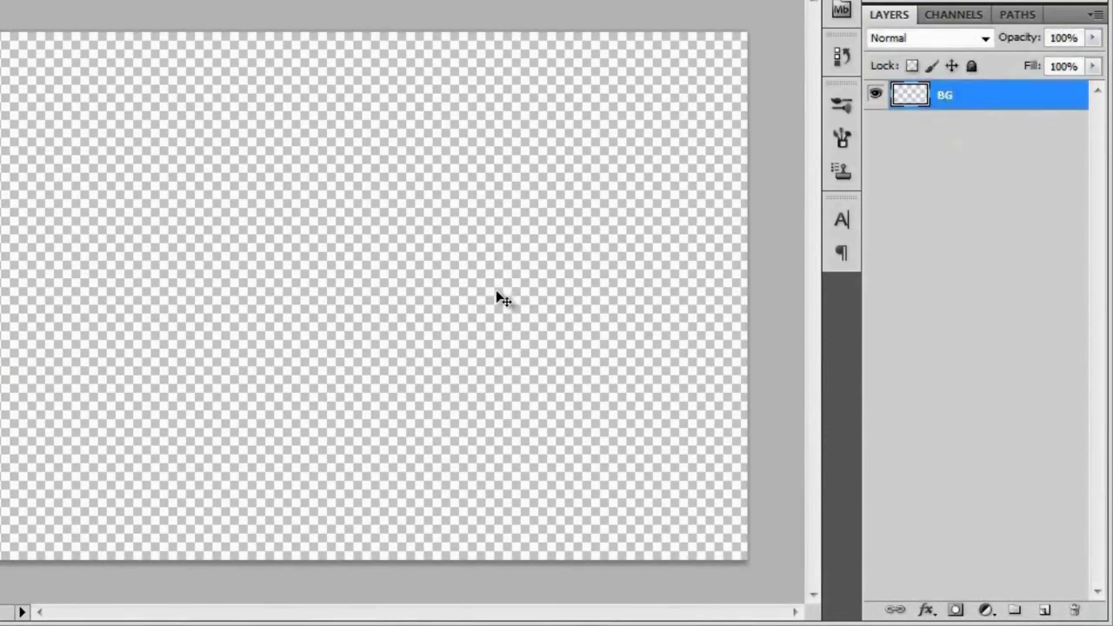
key("shift+F5")
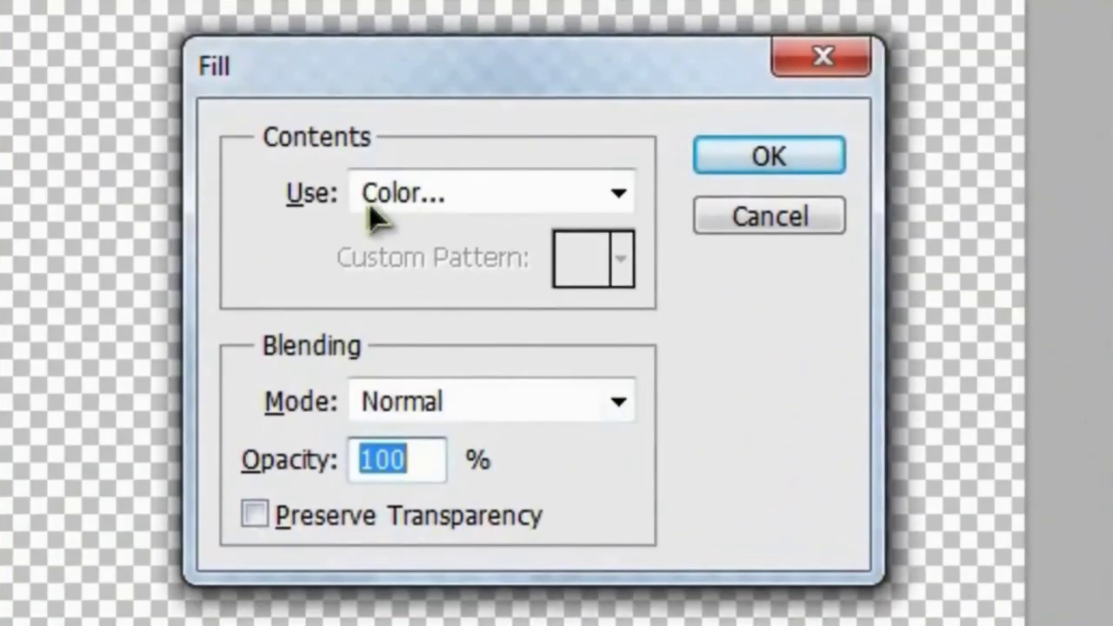
left_click(491, 202)
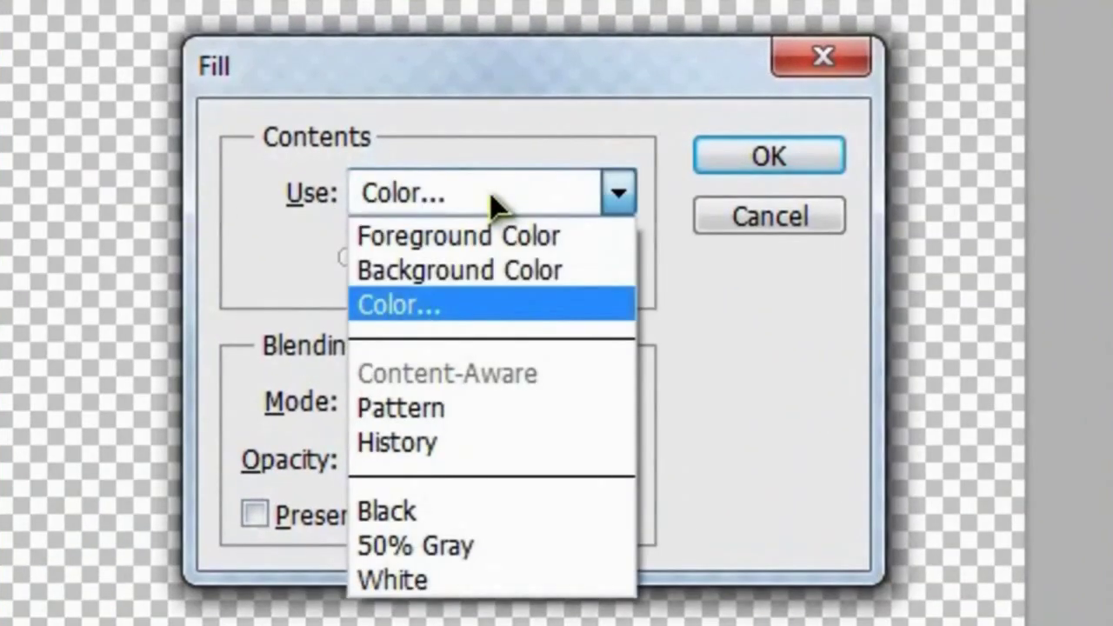
left_click(430, 510)
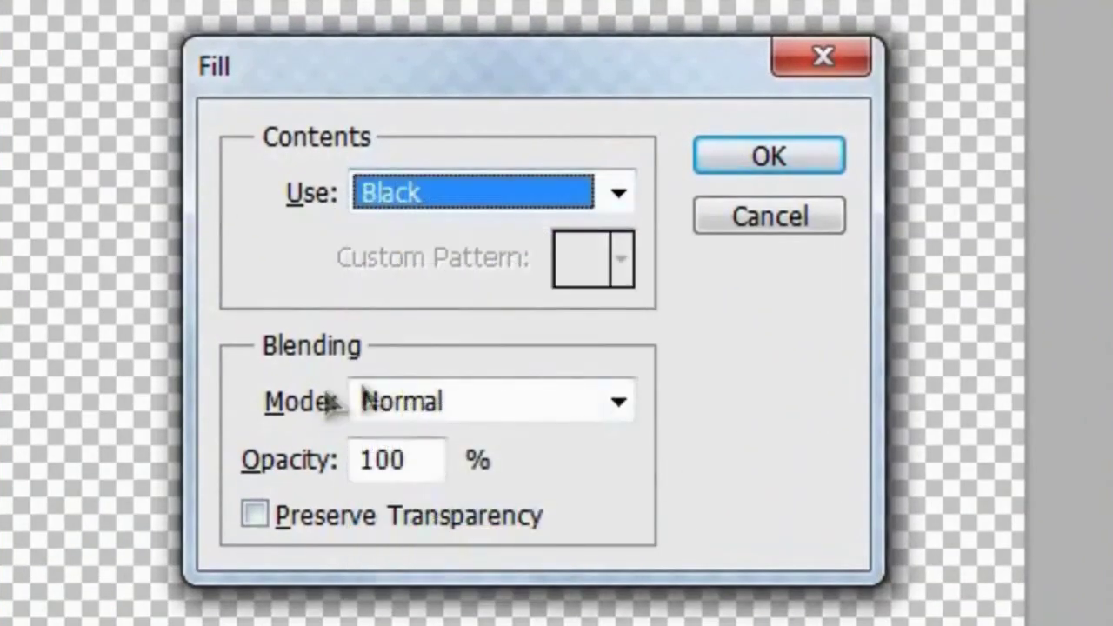
left_click(428, 459)
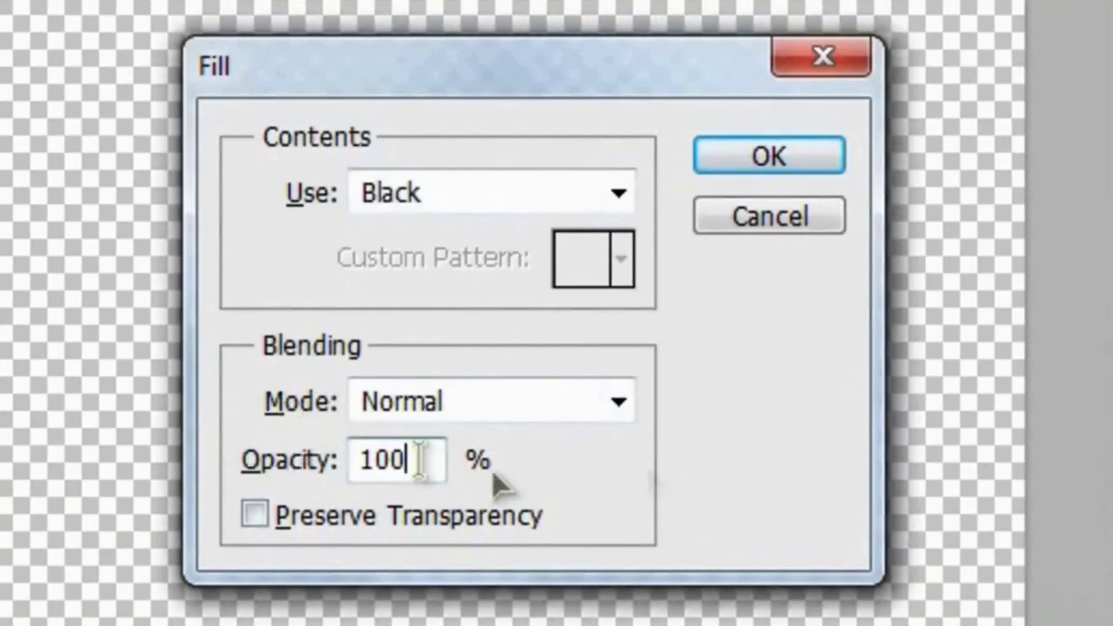
left_click(771, 155)
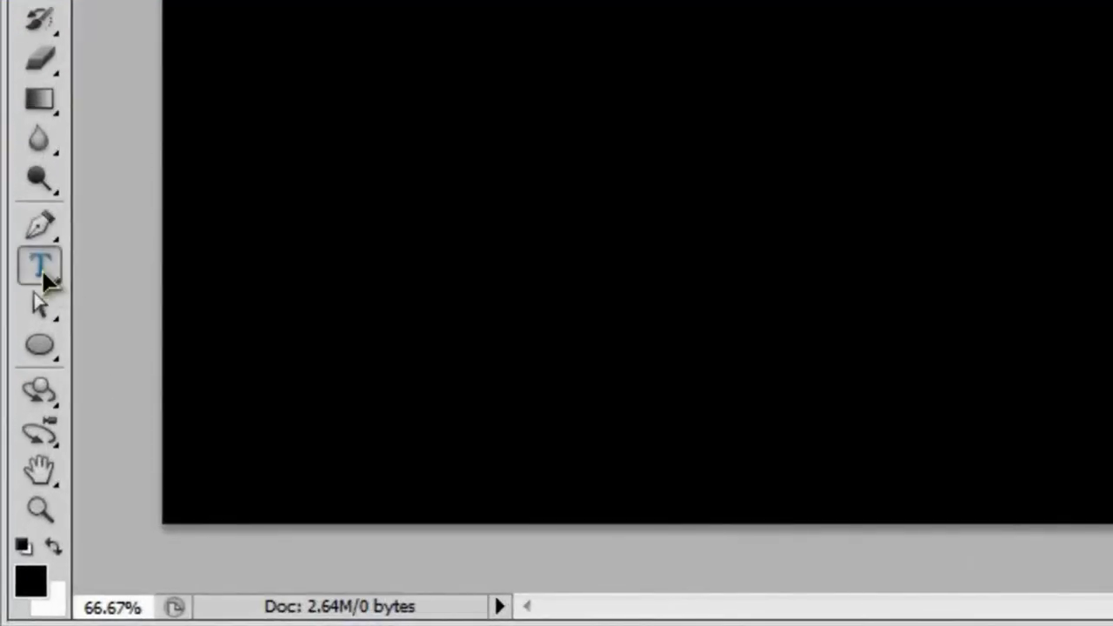
Add a white horizontal text layer reading 'AFTERGLOW' on the canvas.
left_click_drag(25, 412, 102, 418)
left_click_drag(169, 281, 169, 278)
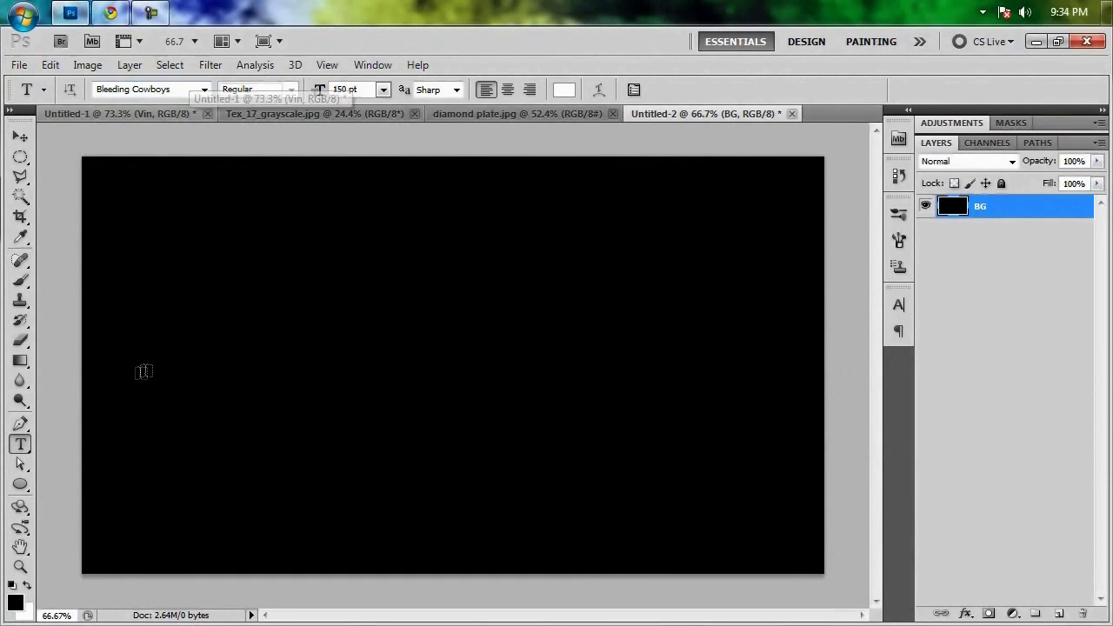
left_click(135, 385)
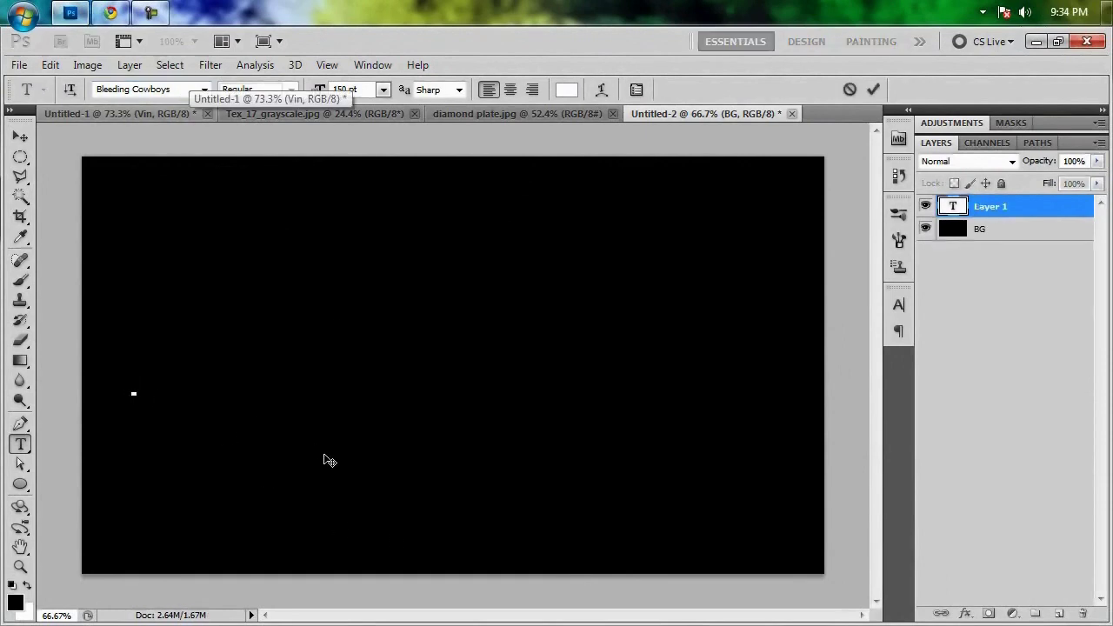
type("AFTERGLOW")
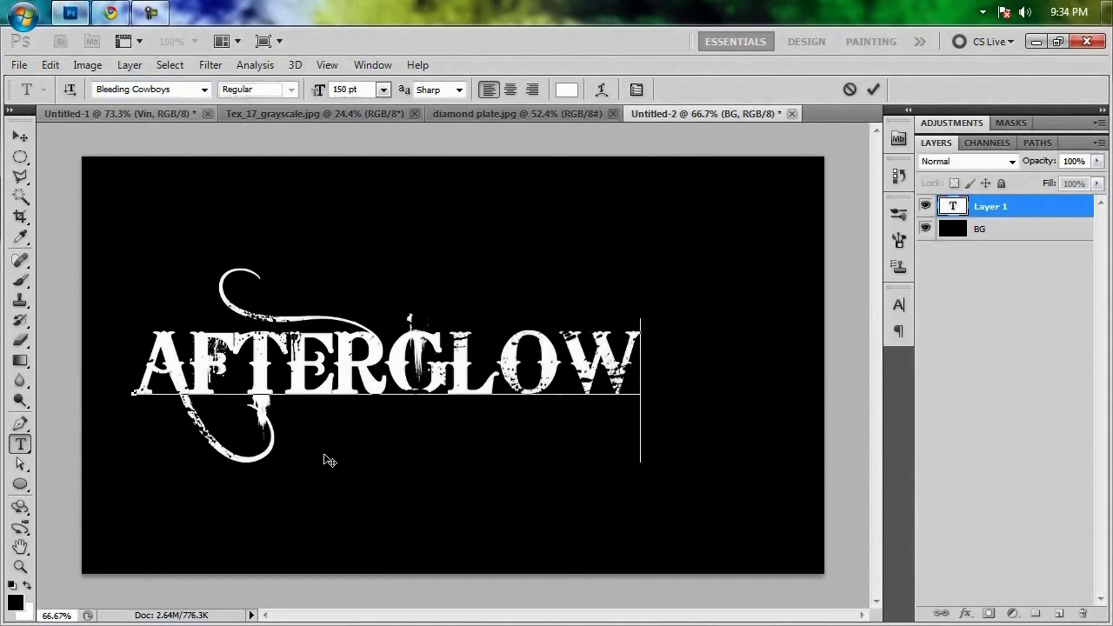
key("ctrl+Return")
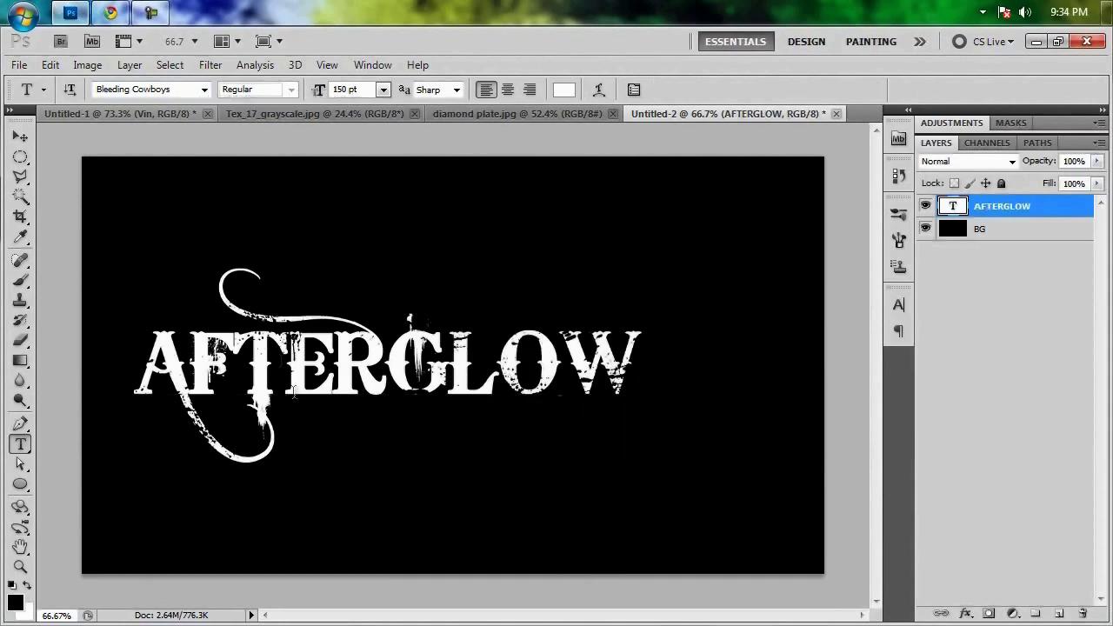
Centre the AFTERGLOW text, duplicate it, hide the copy, and reselect the original.
left_click(20, 136)
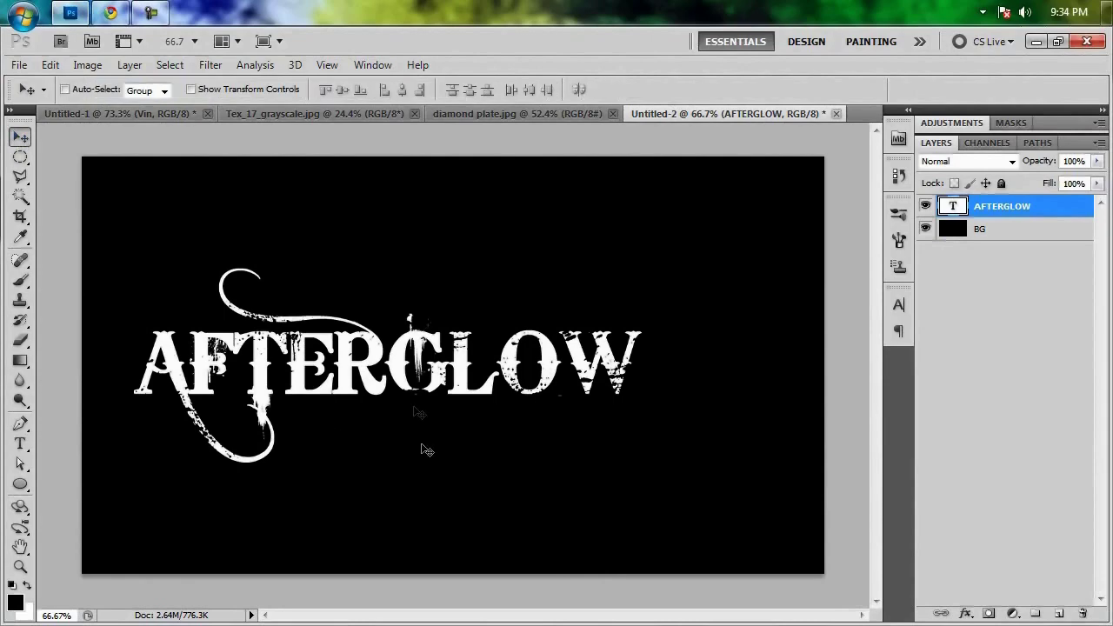
left_click_drag(357, 371, 428, 378)
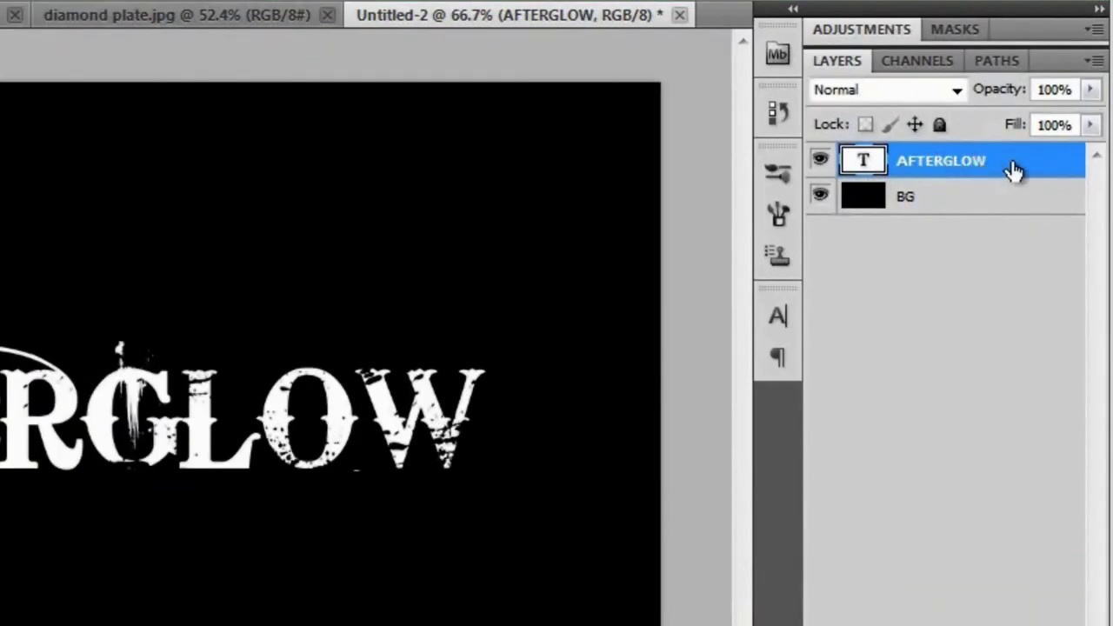
key("ctrl+j")
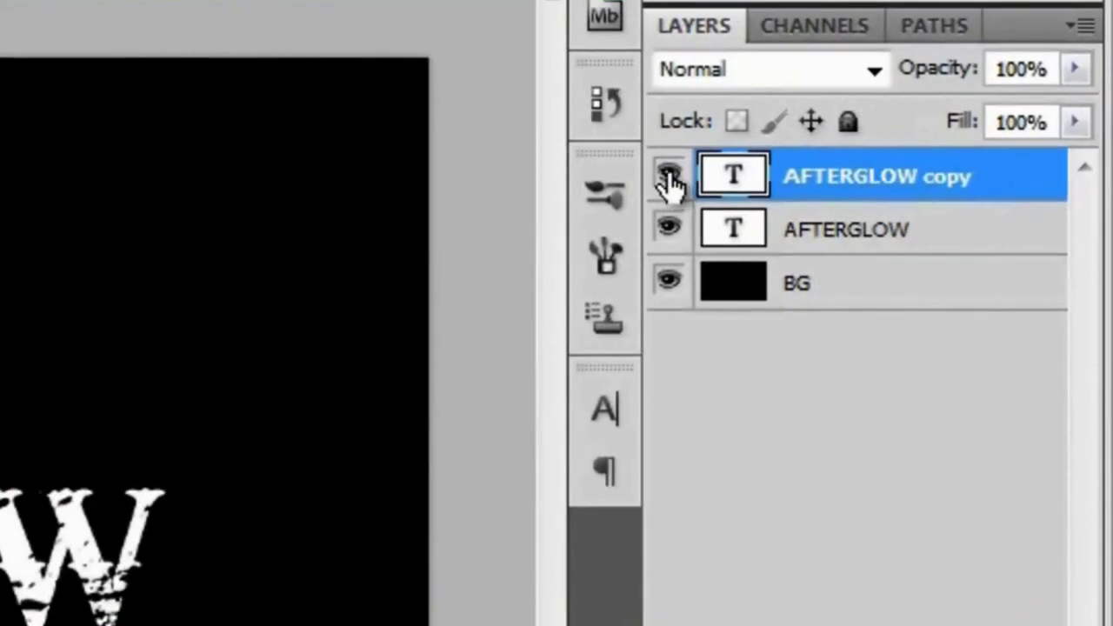
left_click(819, 159)
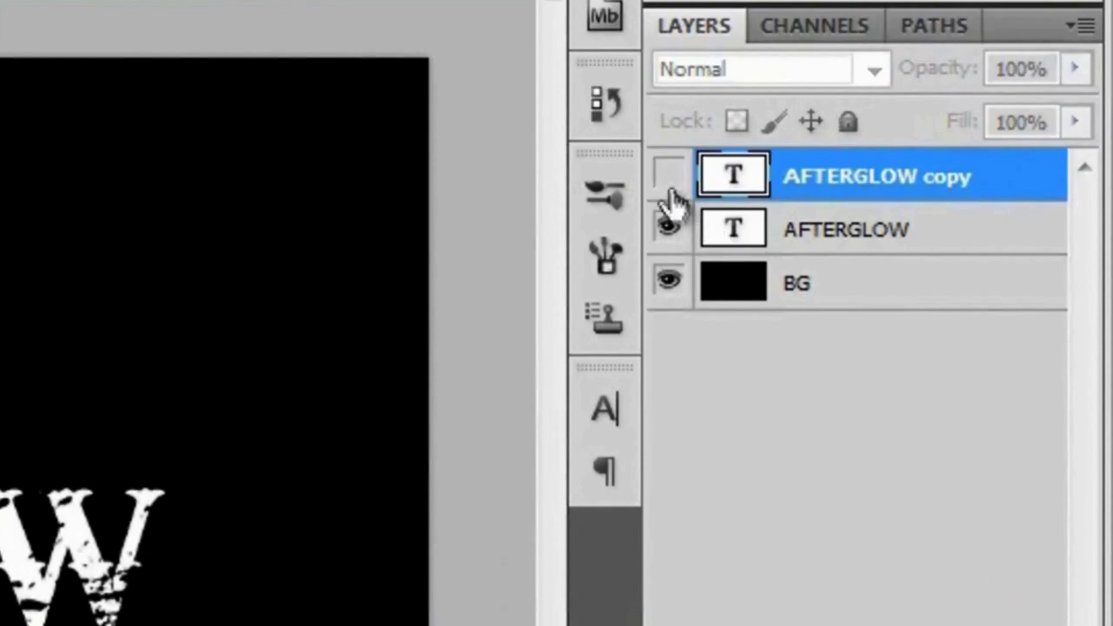
left_click(906, 247)
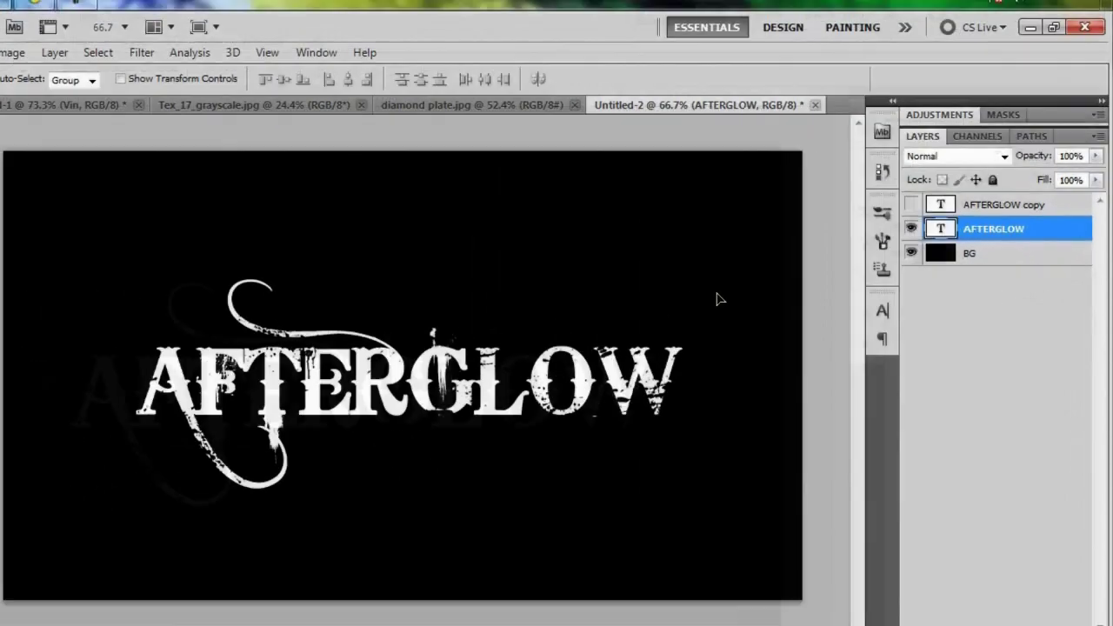
Change the AFTERGLOW text colour to pure yellow (R 255, G 255, B 0 / ffff00).
key("t")
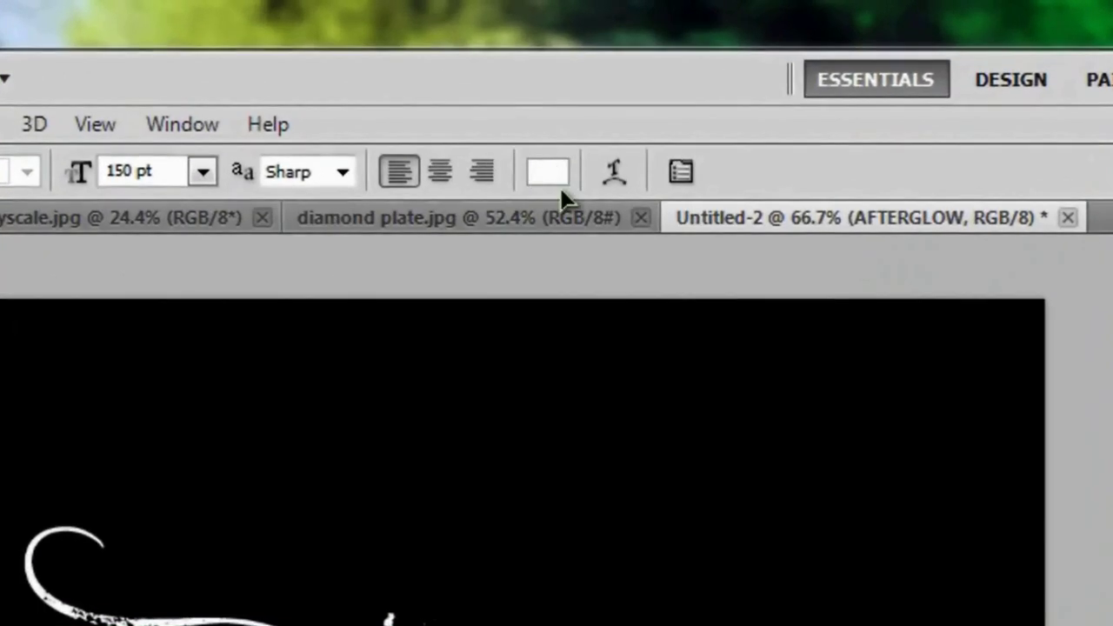
left_click(548, 174)
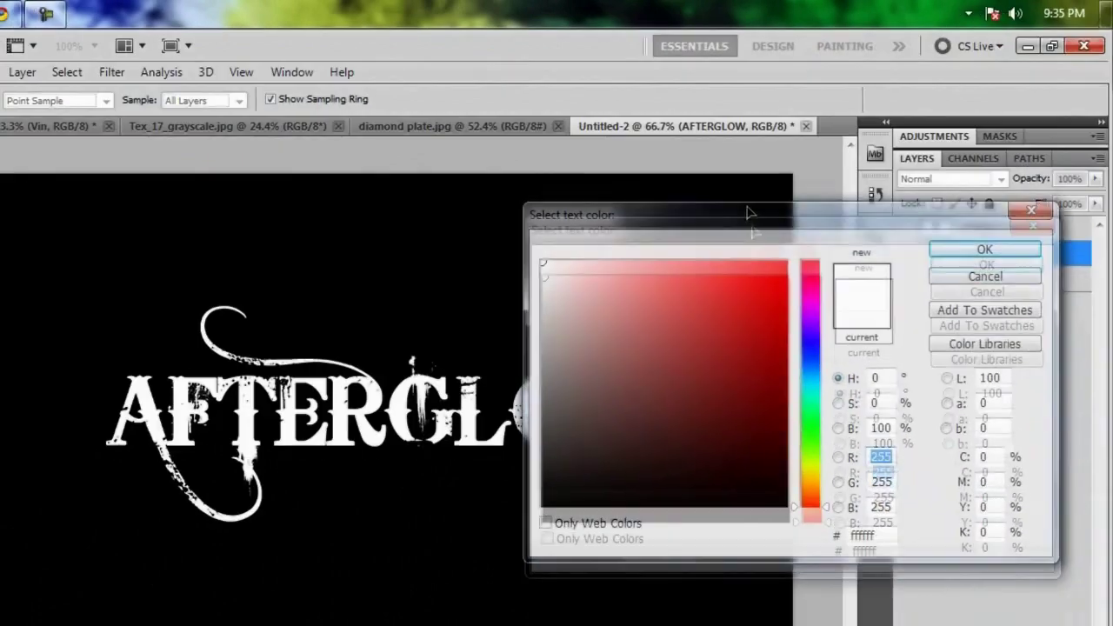
left_click_drag(749, 212, 750, 174)
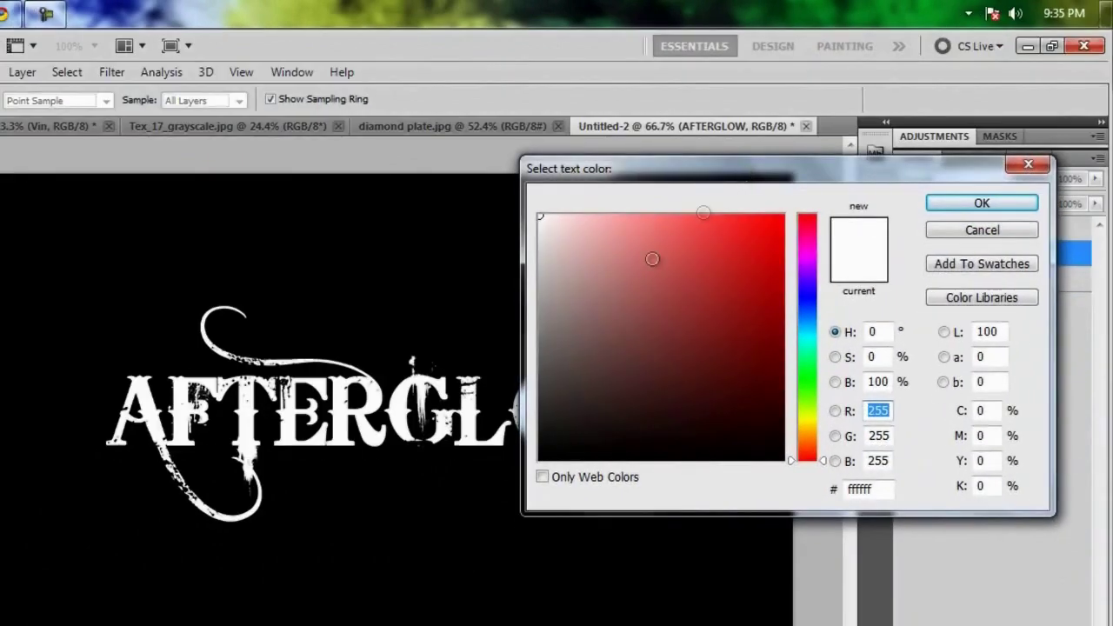
left_click(783, 238)
left_click_drag(783, 237, 783, 215)
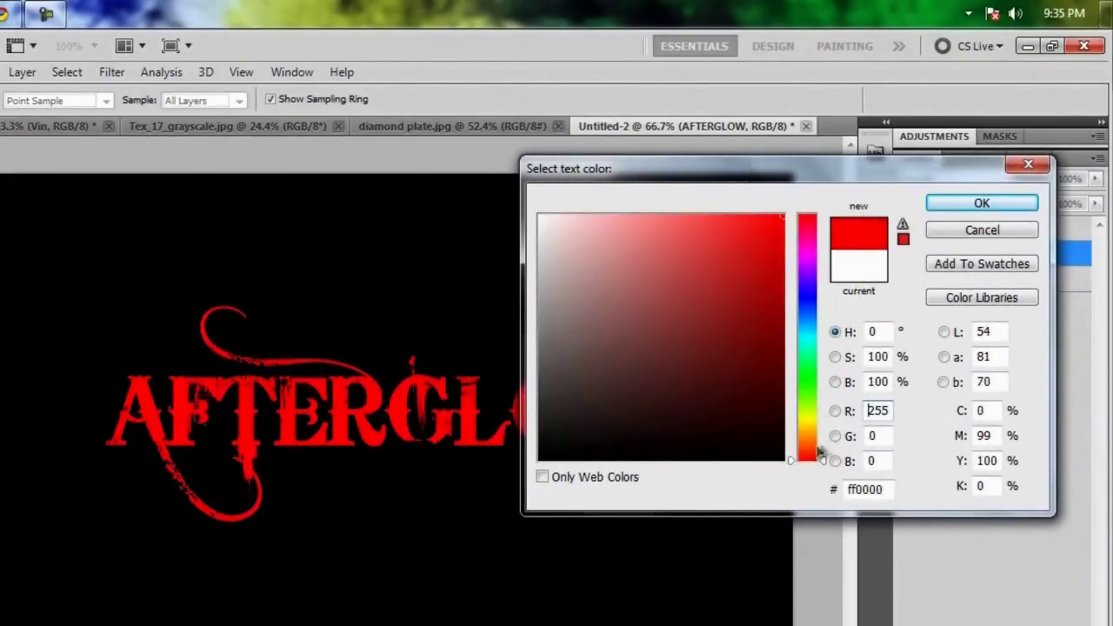
left_click_drag(820, 447, 816, 424)
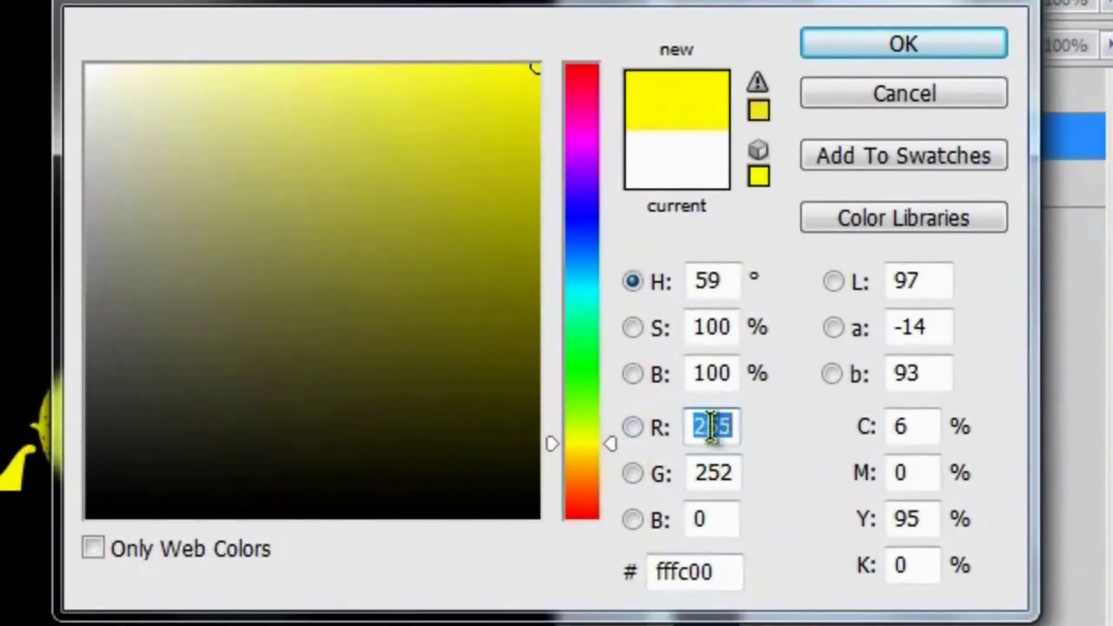
double_click(713, 473)
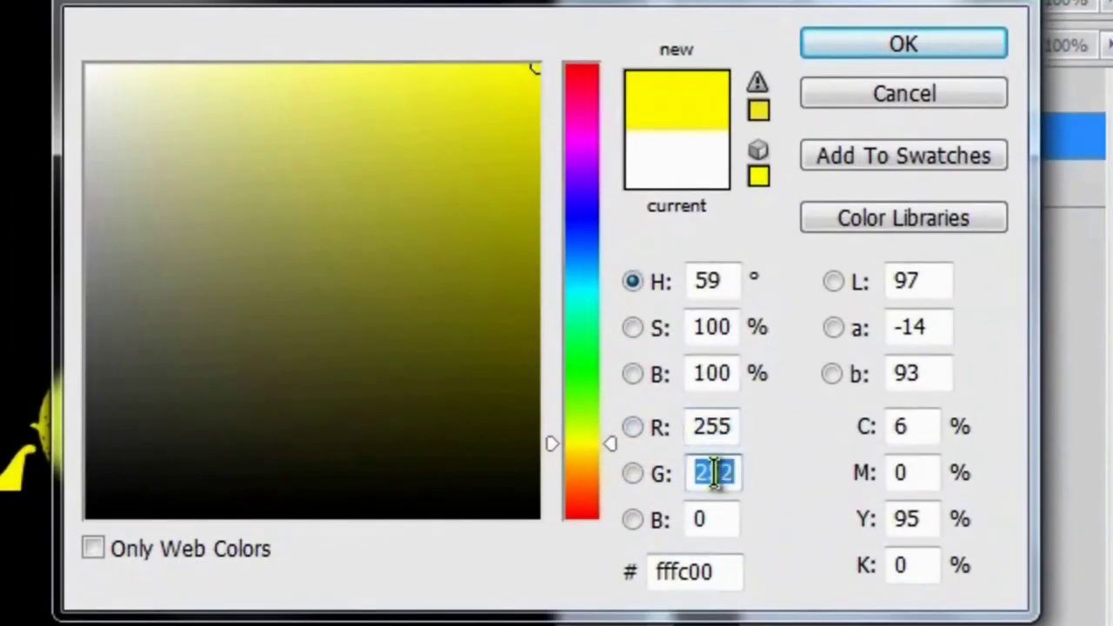
type("255")
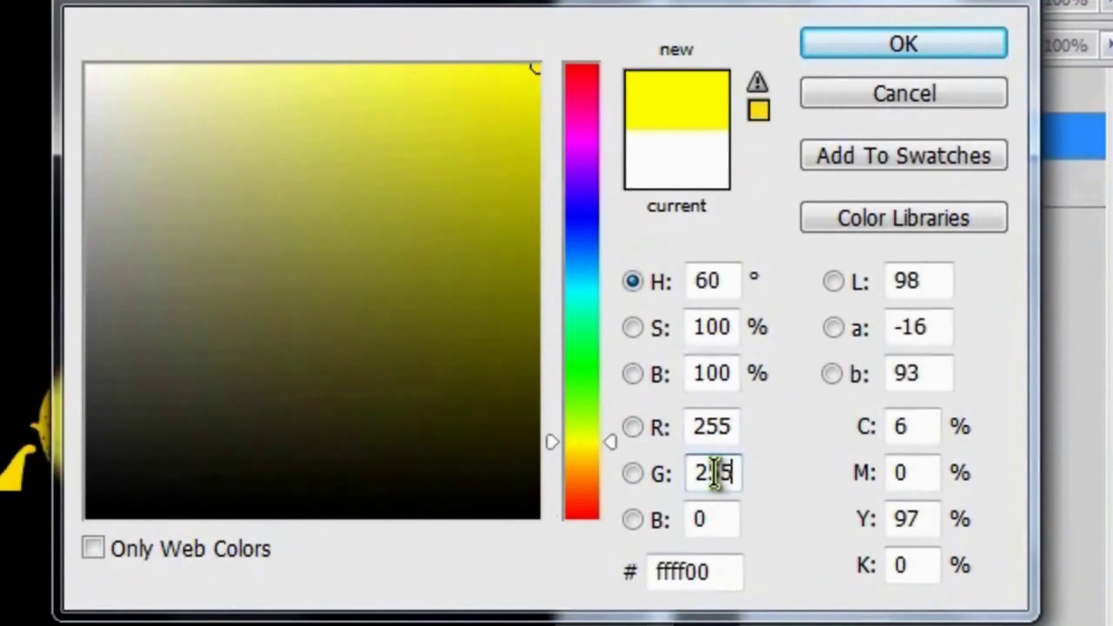
left_click(712, 519)
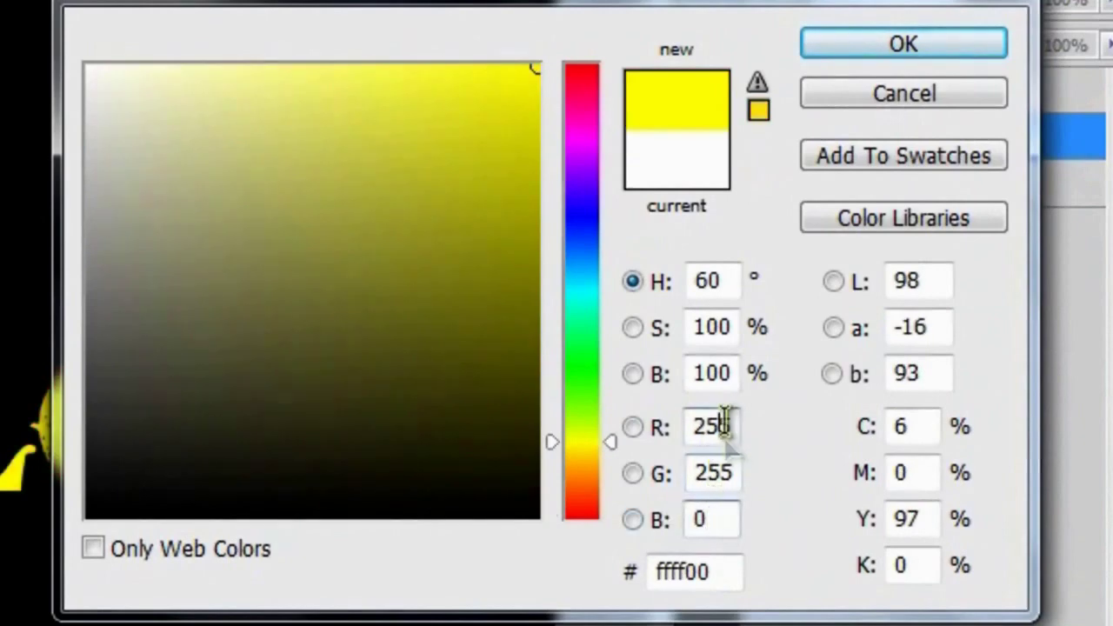
left_click(721, 472)
left_click(700, 520)
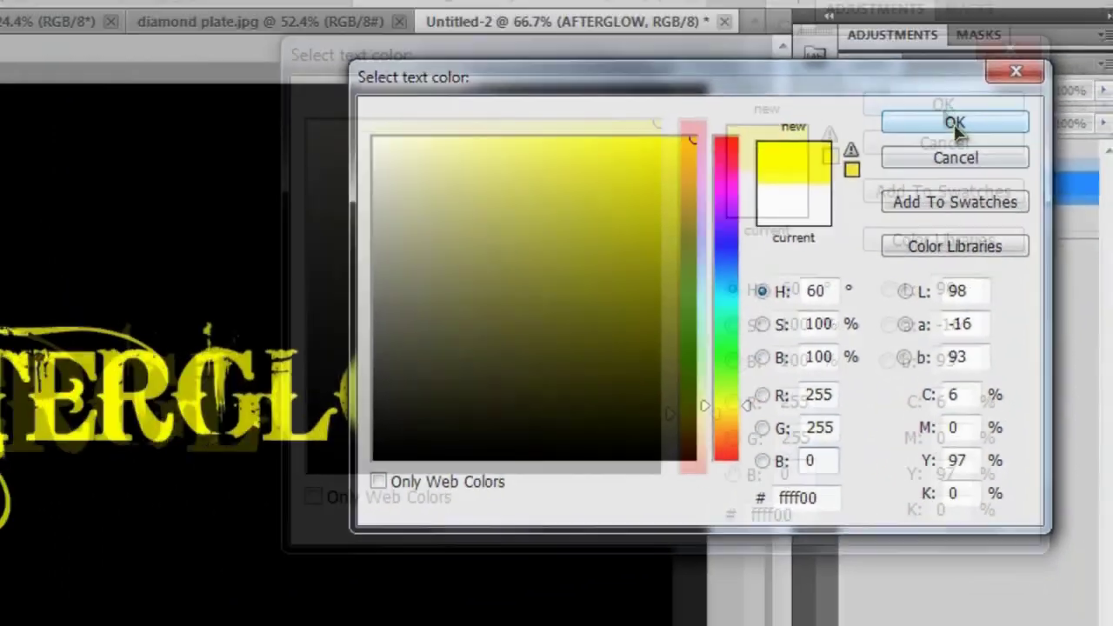
left_click(955, 123)
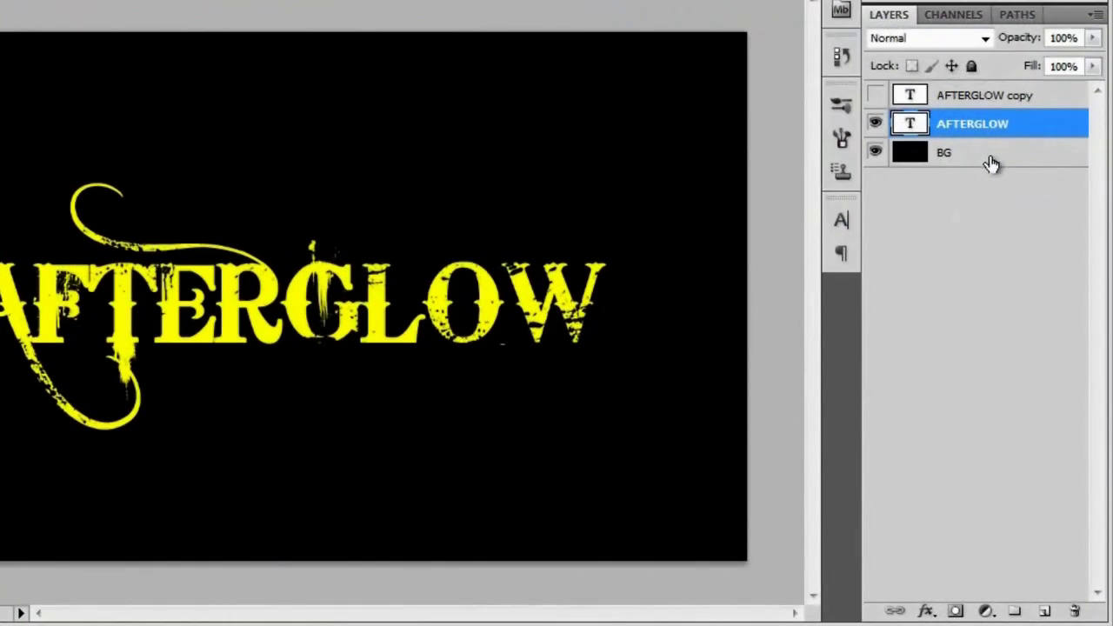
Merge the yellow AFTERGLOW text into the black BG and duplicate it as AFTERGLOW copy 2.
left_click(1031, 165, "shift")
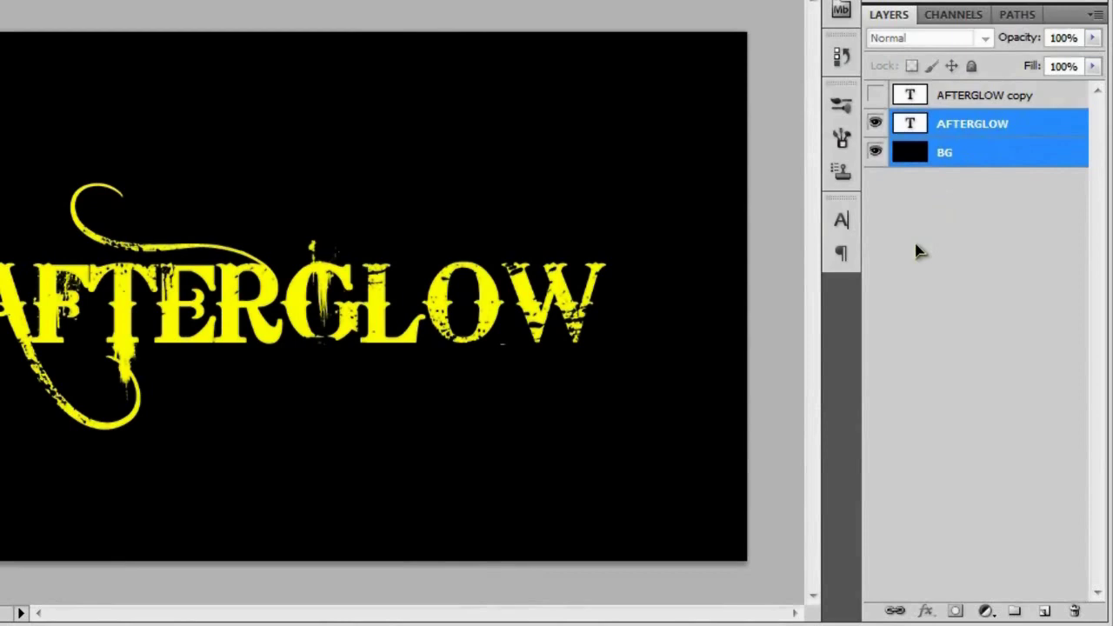
key("ctrl+e")
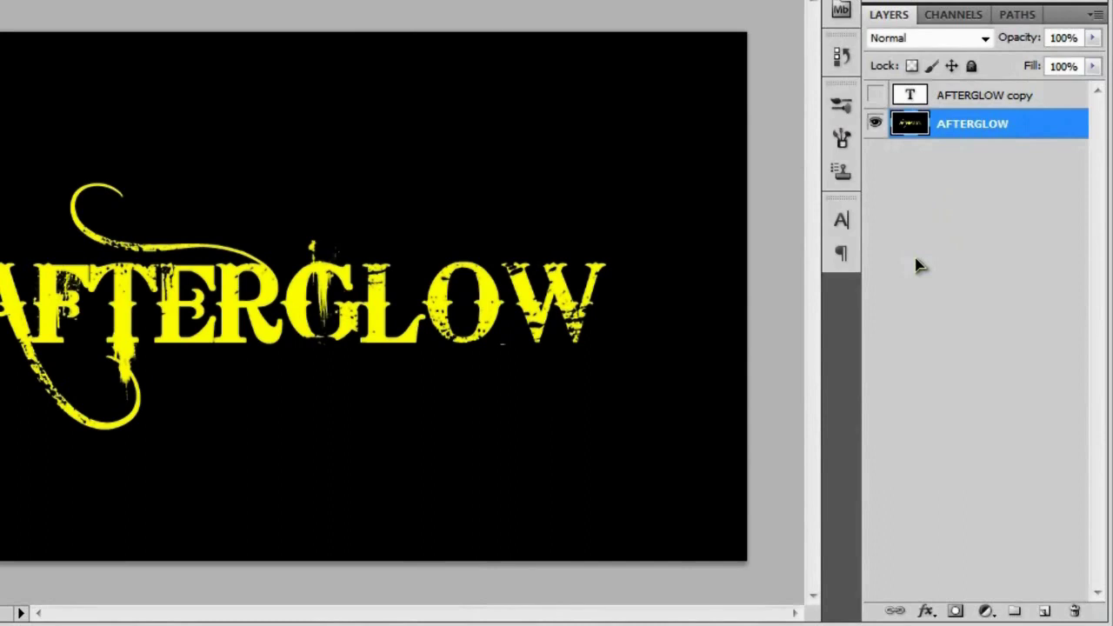
key("ctrl+j")
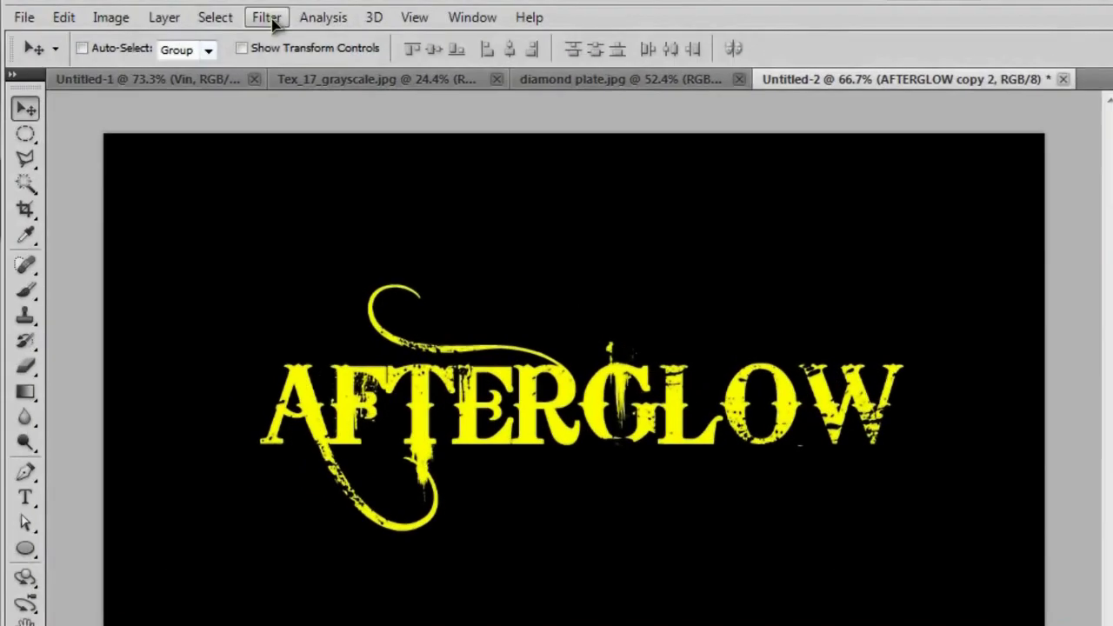
left_click(268, 19)
Apply the Wind filter (Wind method, from the right) to AFTERGLOW copy 2.
mouse_move(293, 388)
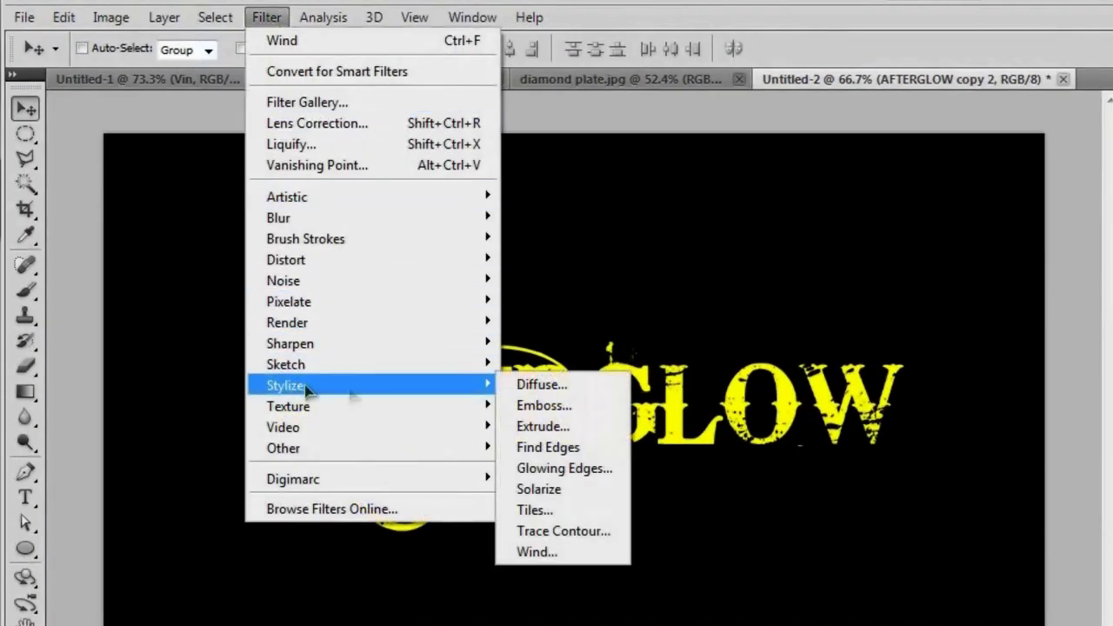
left_click(576, 559)
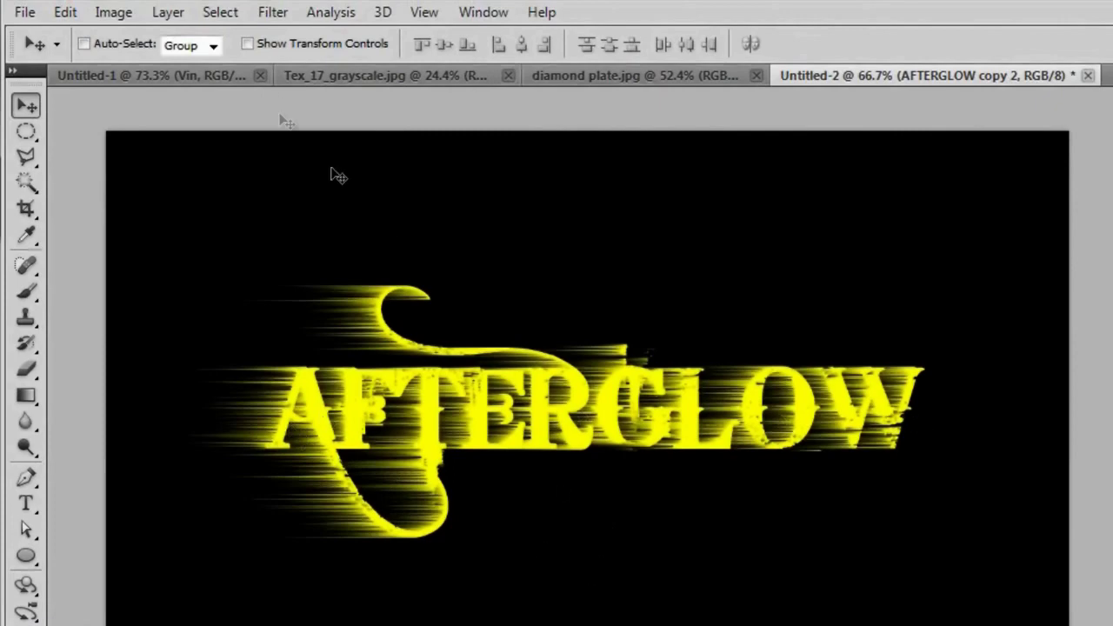
left_click(277, 12)
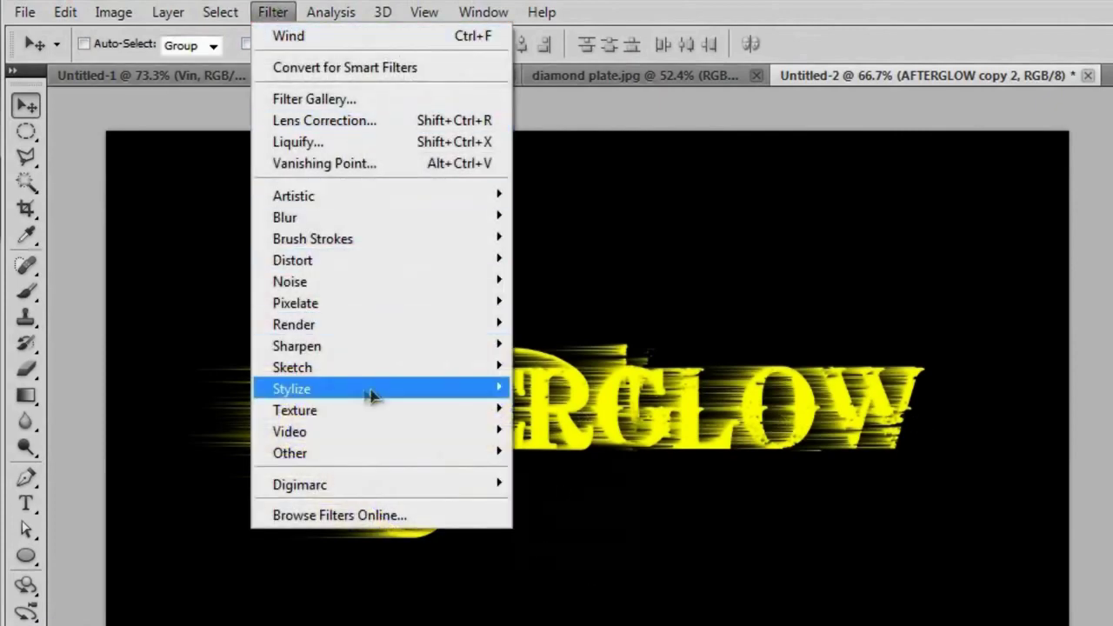
Run a second Wind pass from the left on AFTERGLOW copy 2, then hide it.
mouse_move(323, 390)
left_click(603, 561)
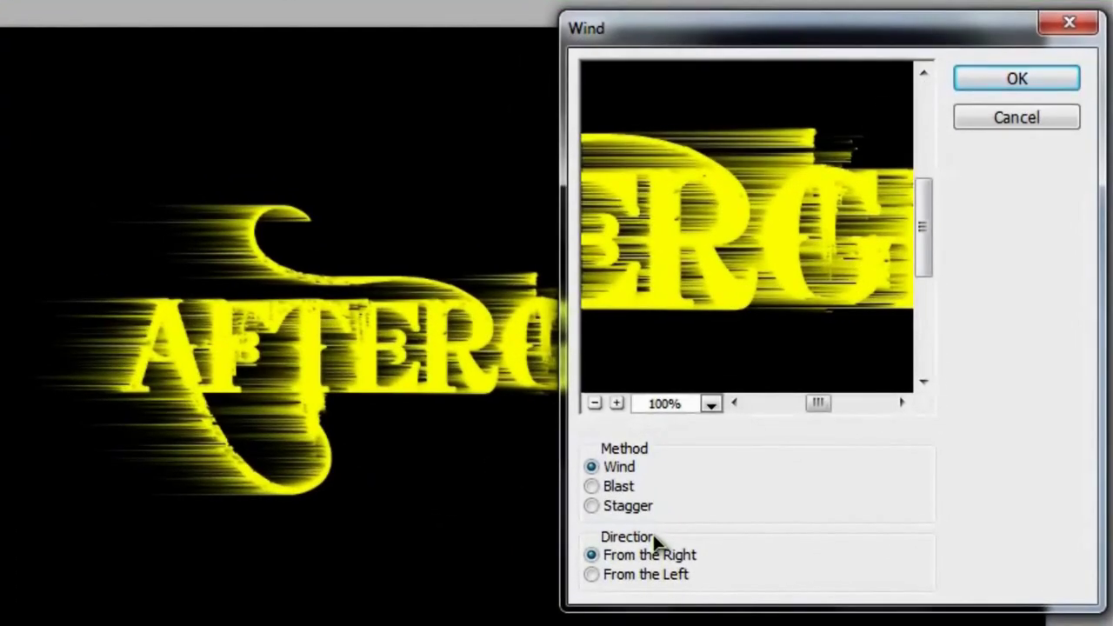
left_click(592, 575)
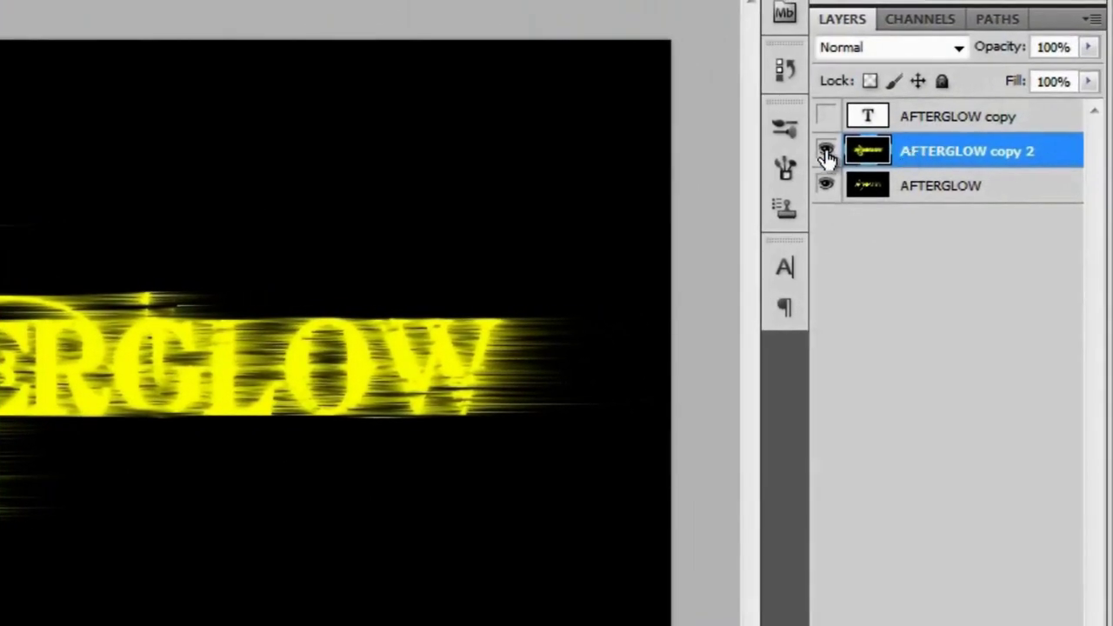
left_click(827, 150)
Select the AFTERGLOW layer and rotate the canvas 90° clockwise.
left_click(964, 193)
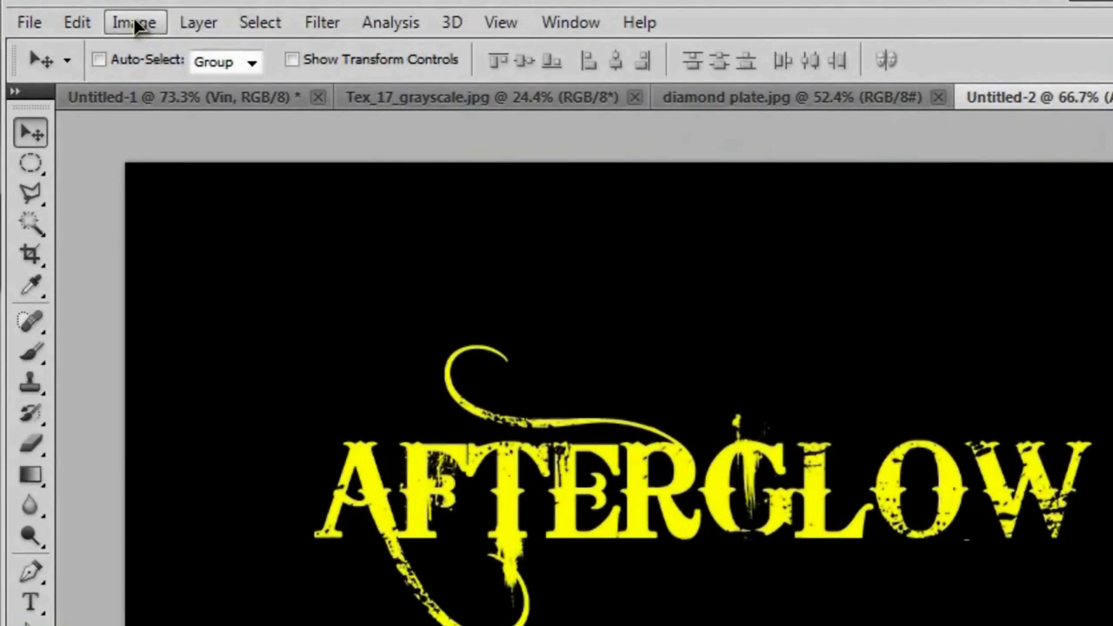
left_click(131, 21)
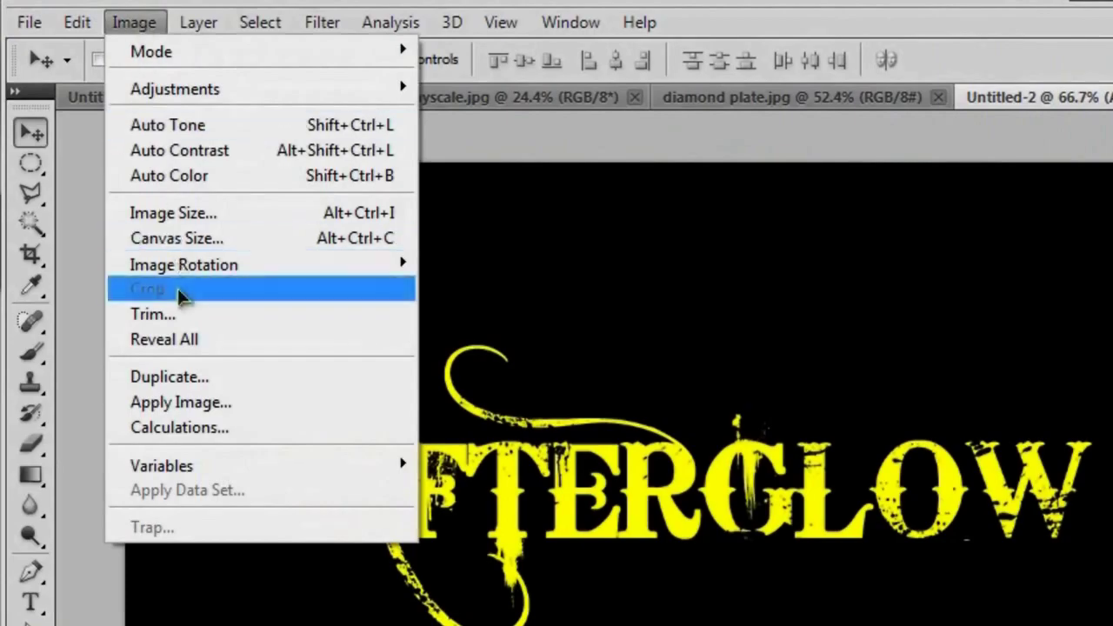
mouse_move(179, 268)
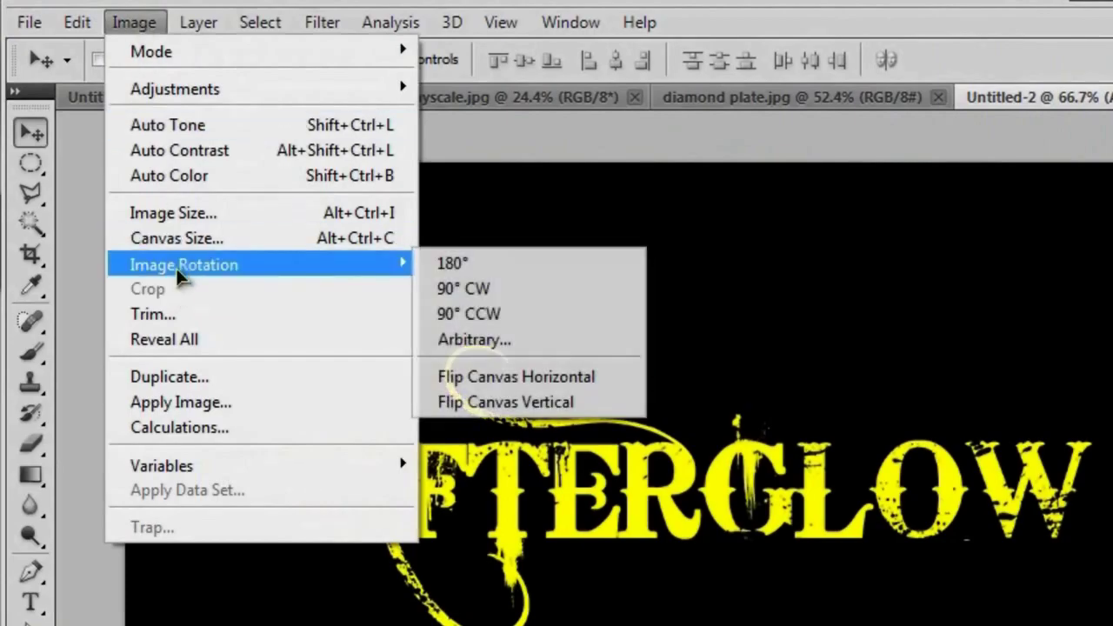
left_click(579, 288)
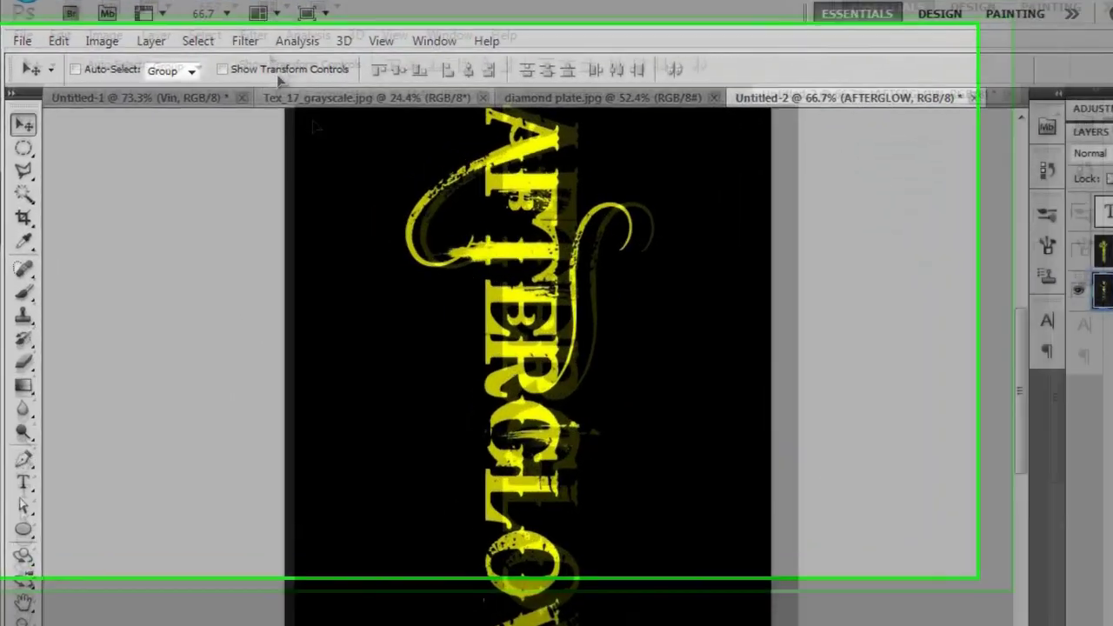
Apply Wind from the right to the vertical AFTERGLOW layer, then repeat it with Ctrl+F.
left_click(211, 65)
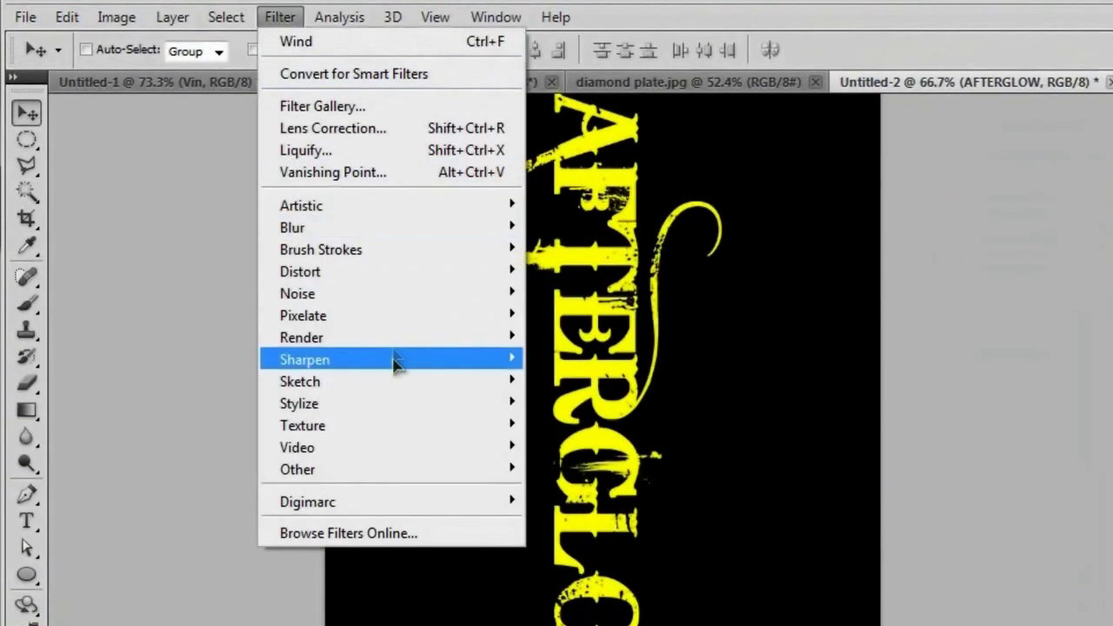
mouse_move(339, 405)
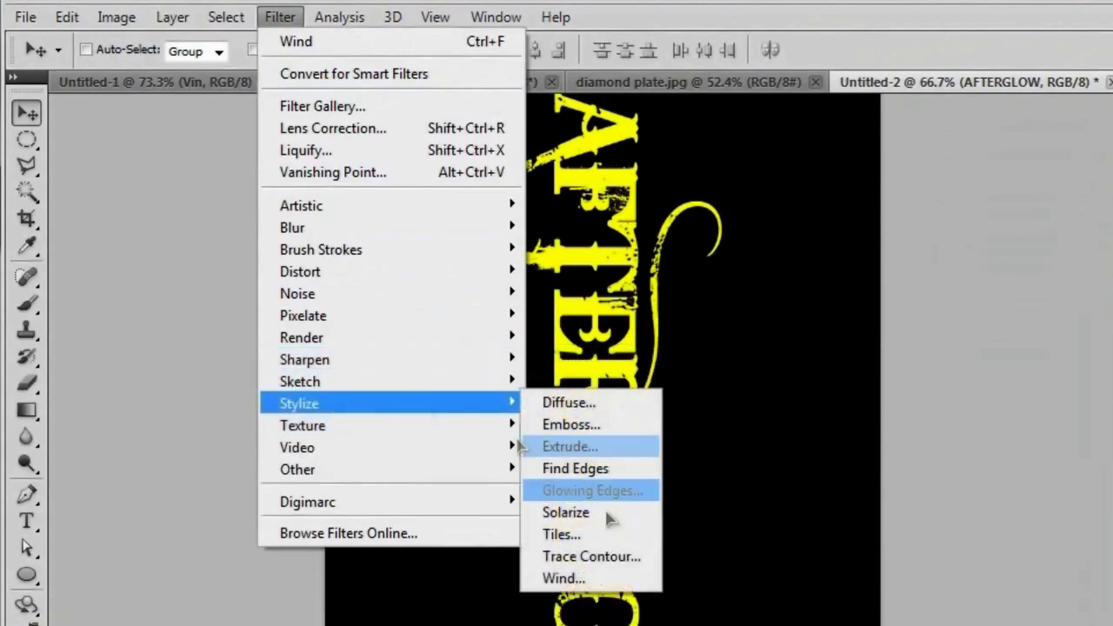
left_click(599, 581)
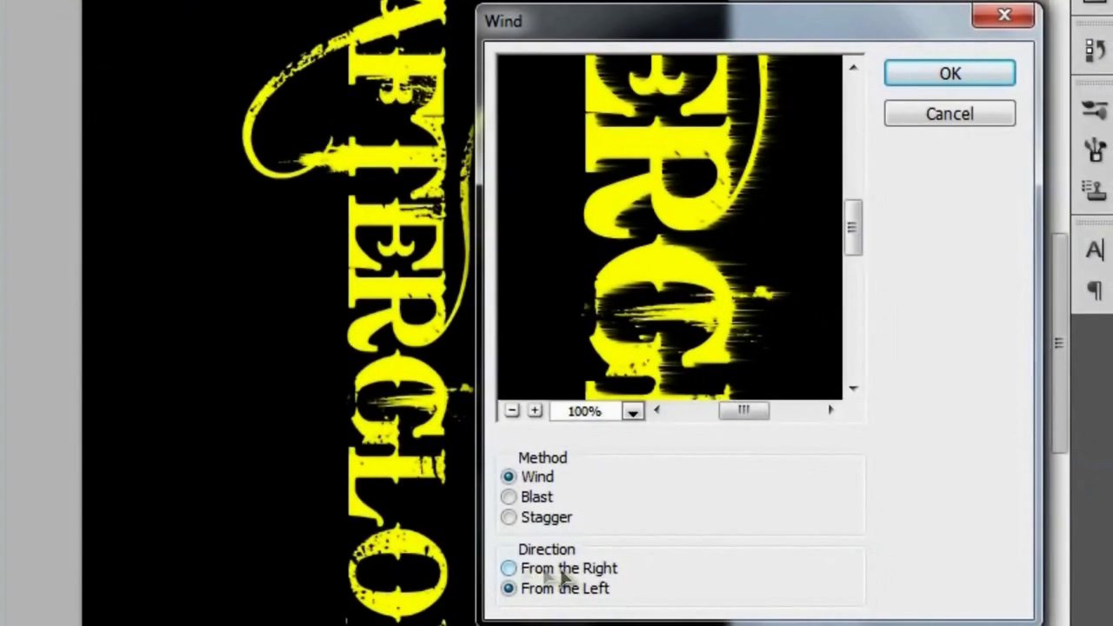
left_click(561, 569)
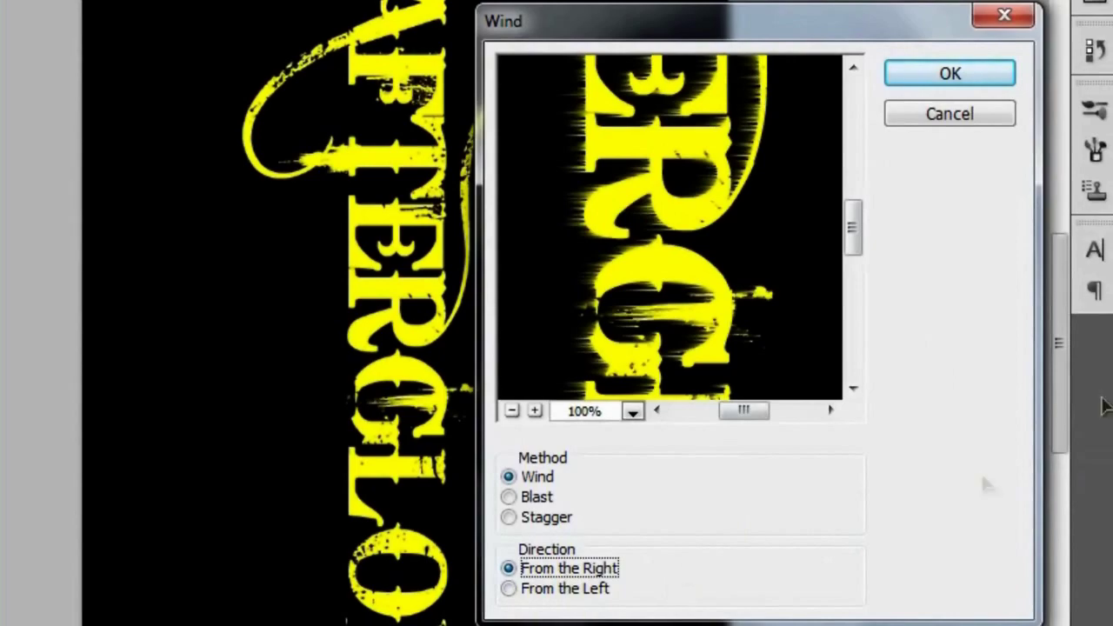
left_click(950, 74)
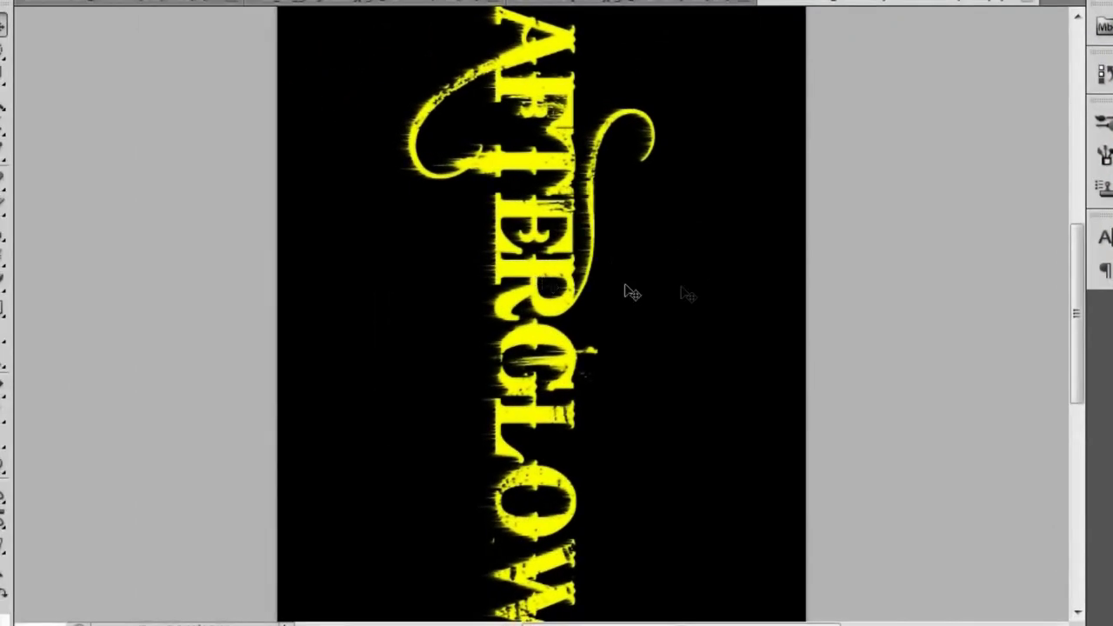
key("ctrl+f")
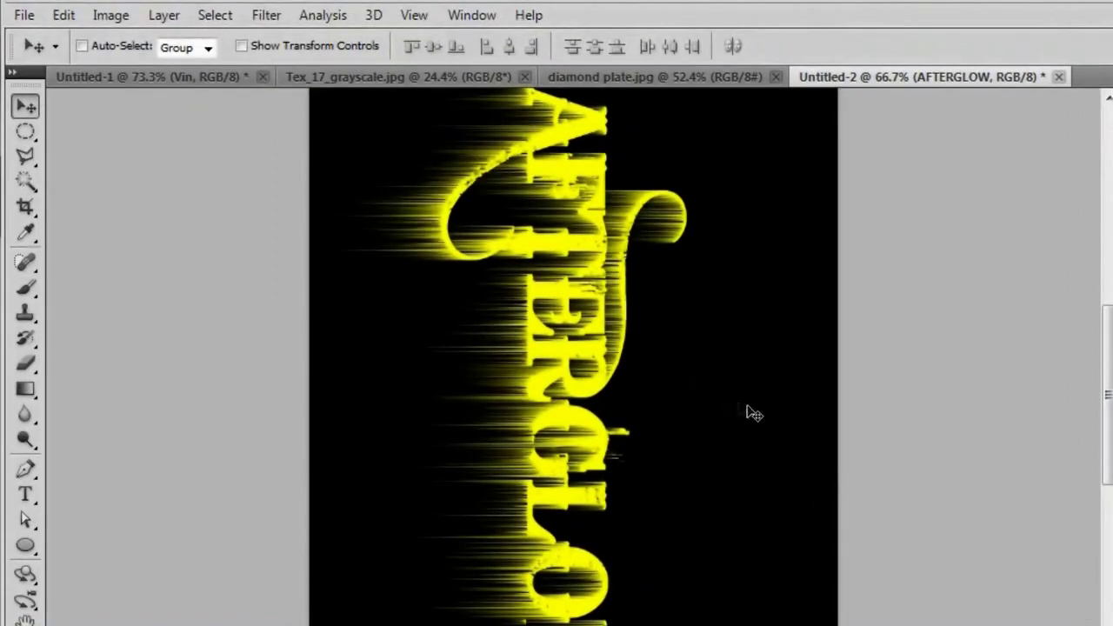
Add another Wind pass blowing from the left.
left_click(264, 16)
mouse_move(327, 401)
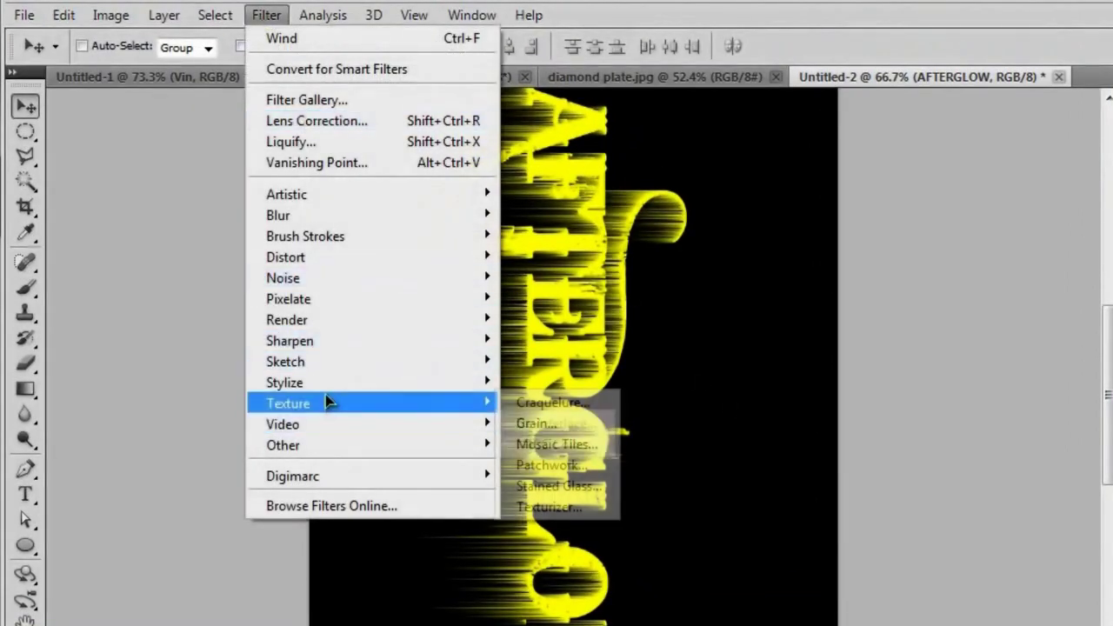
left_click(633, 549)
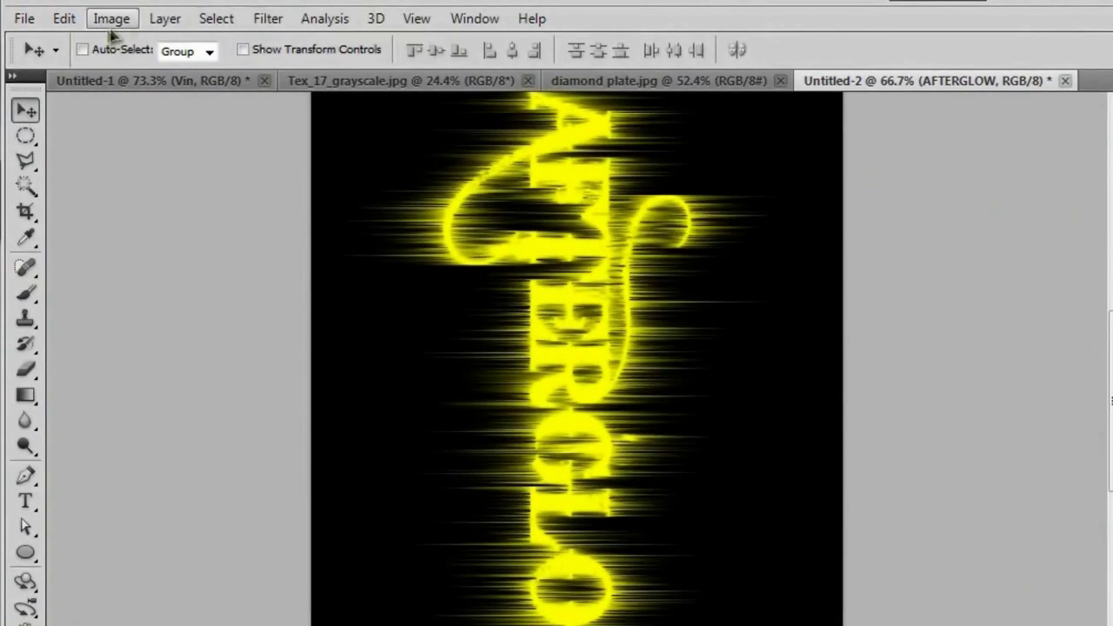
left_click(112, 19)
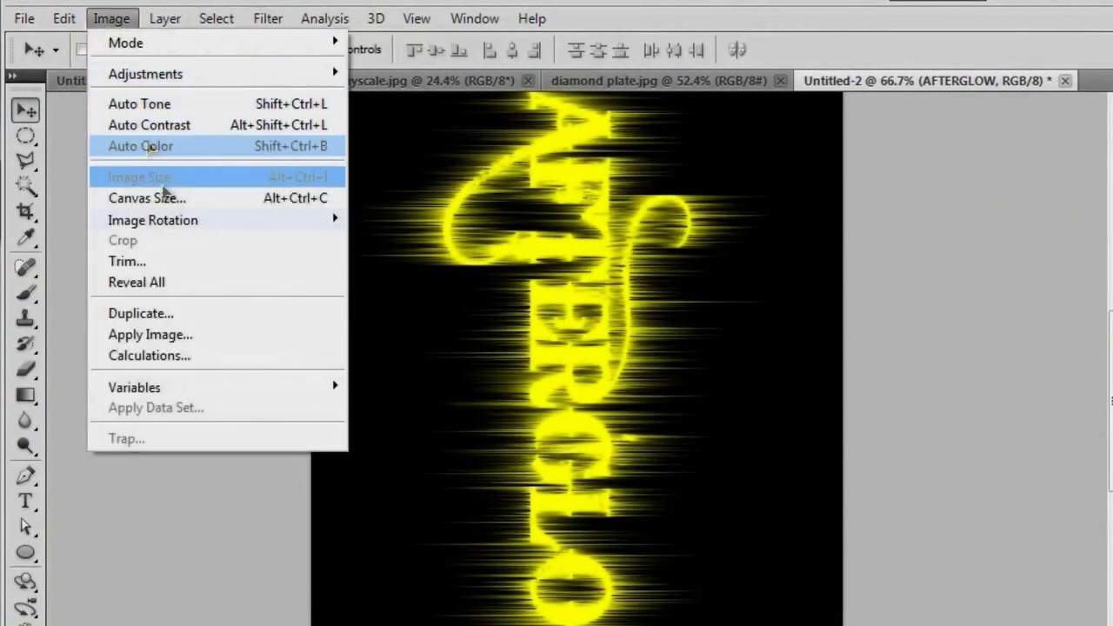
Rotate the canvas 90° counter-clockwise and show AFTERGLOW copy 2 in Screen blend mode.
mouse_move(286, 228)
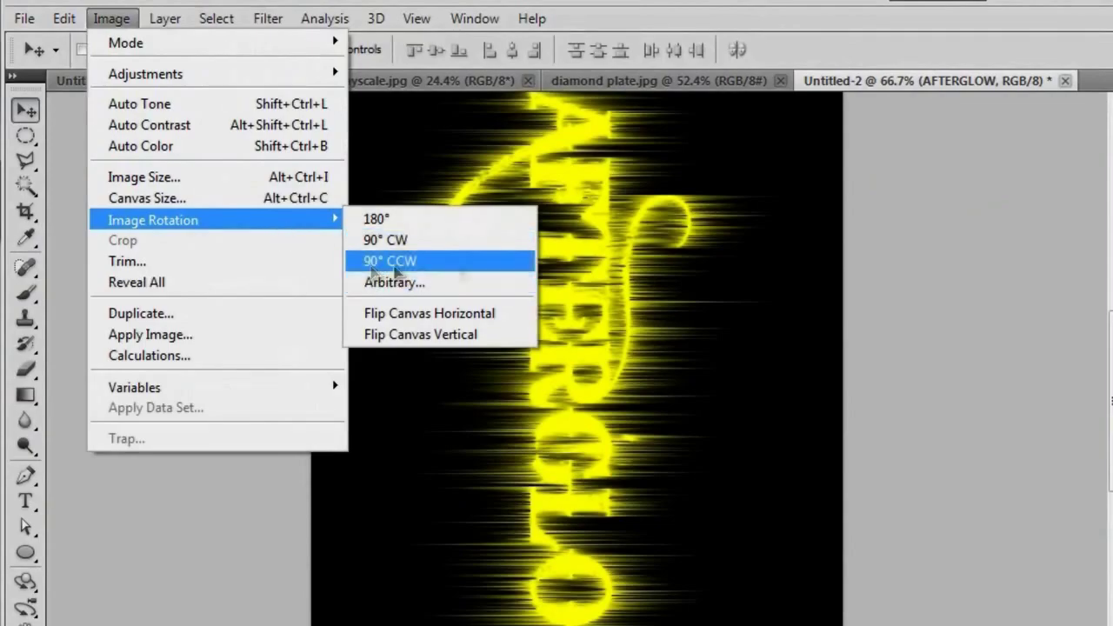
left_click(507, 265)
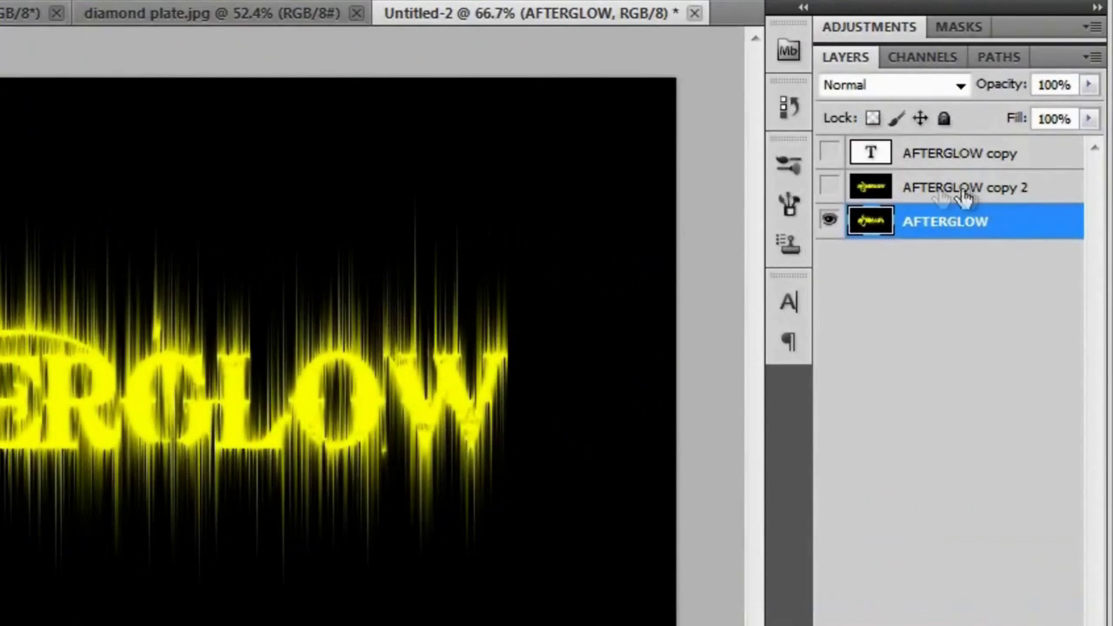
left_click(974, 199)
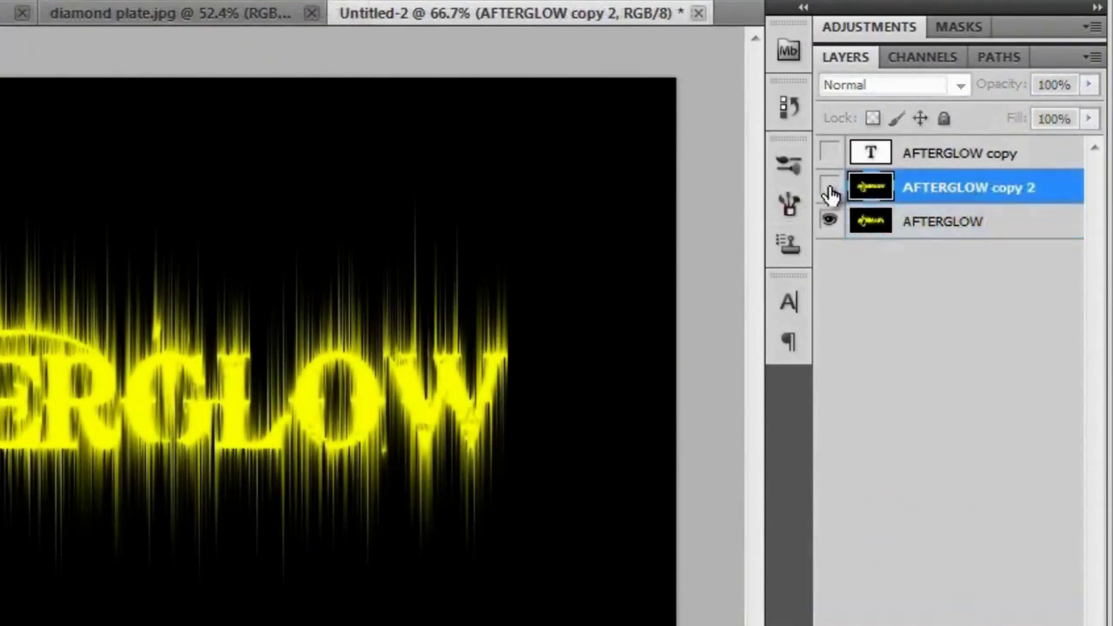
left_click(829, 188)
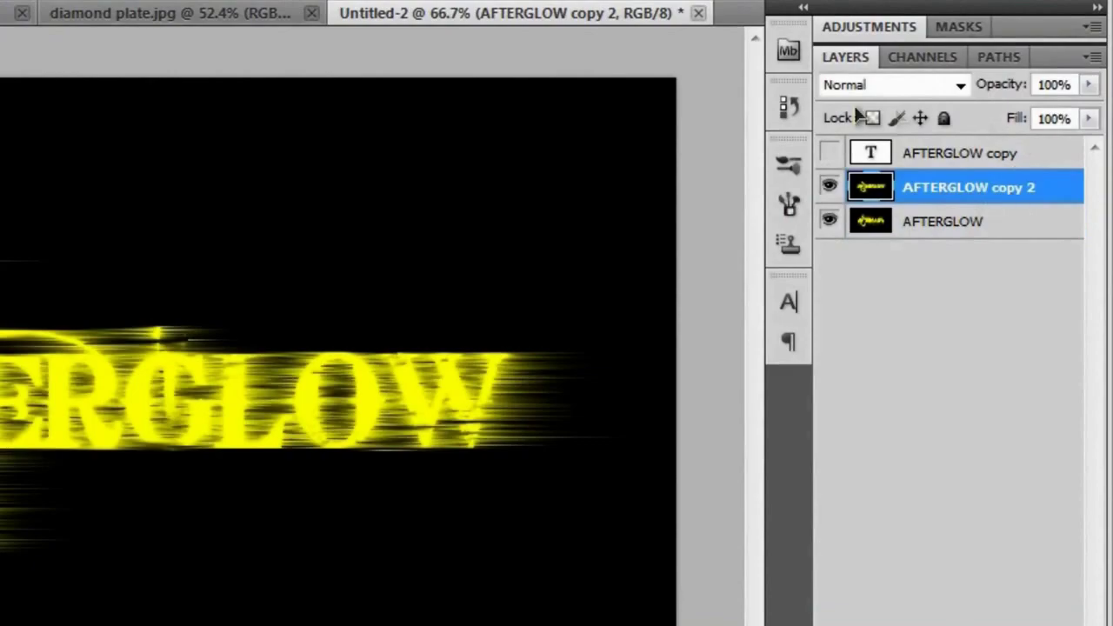
left_click(931, 85)
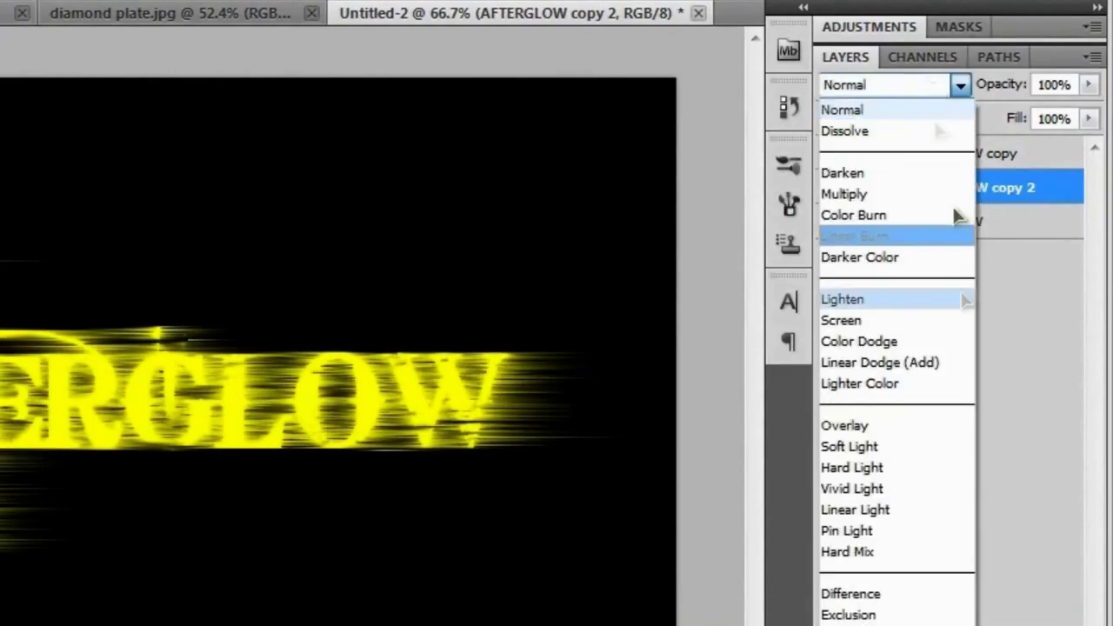
left_click(872, 321)
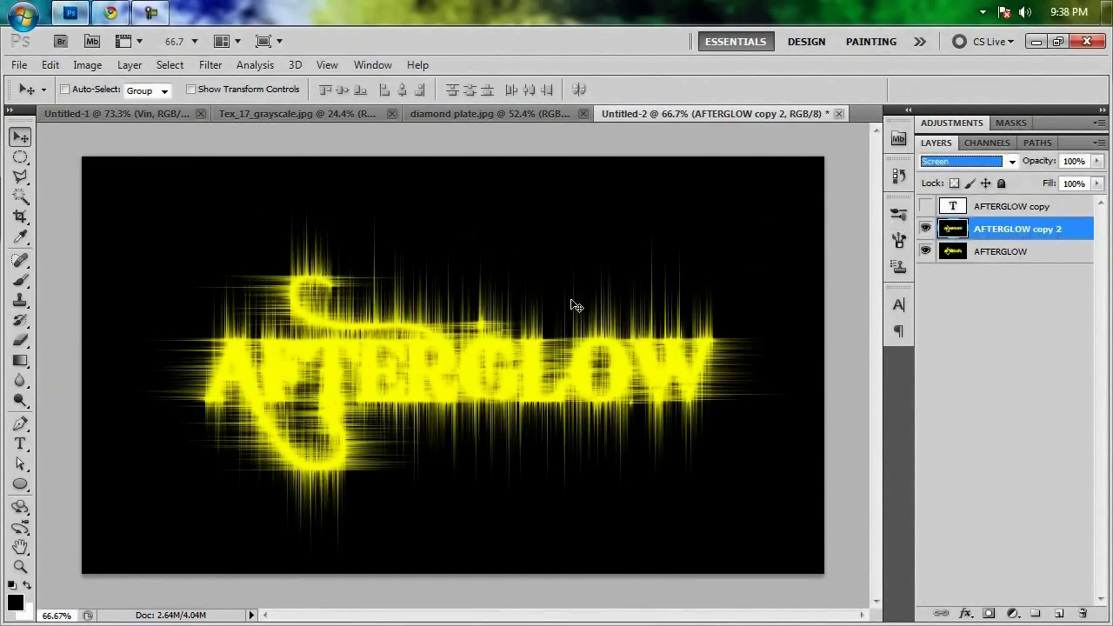
Merge AFTERGLOW copy 2 with the AFTERGLOW layer into one glow layer.
left_click(1000, 255)
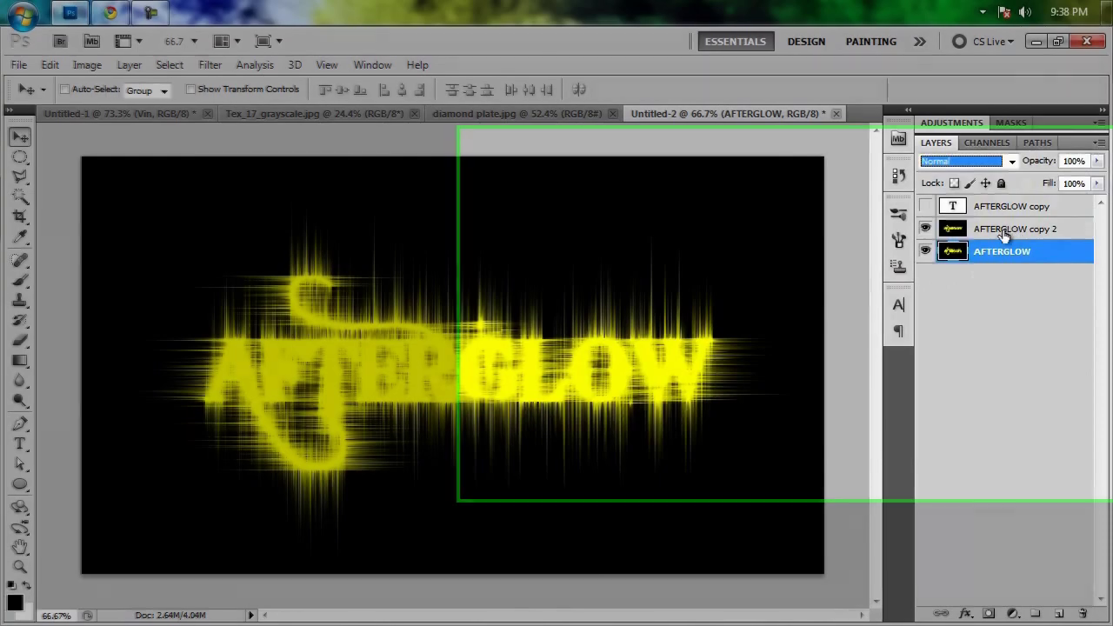
left_click(983, 230)
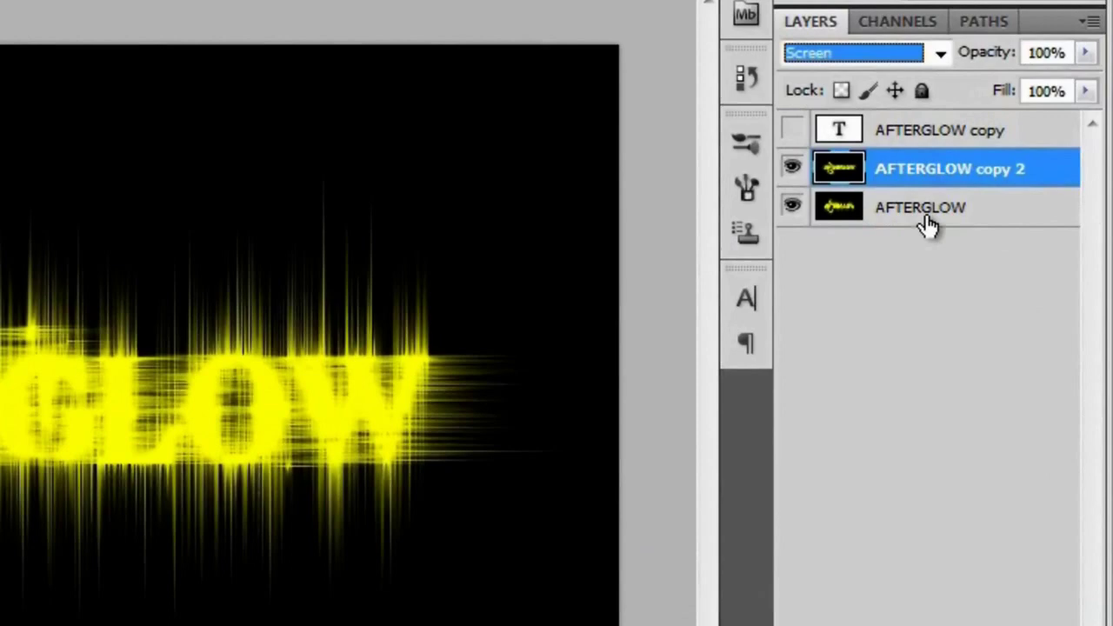
left_click(961, 213, "shift")
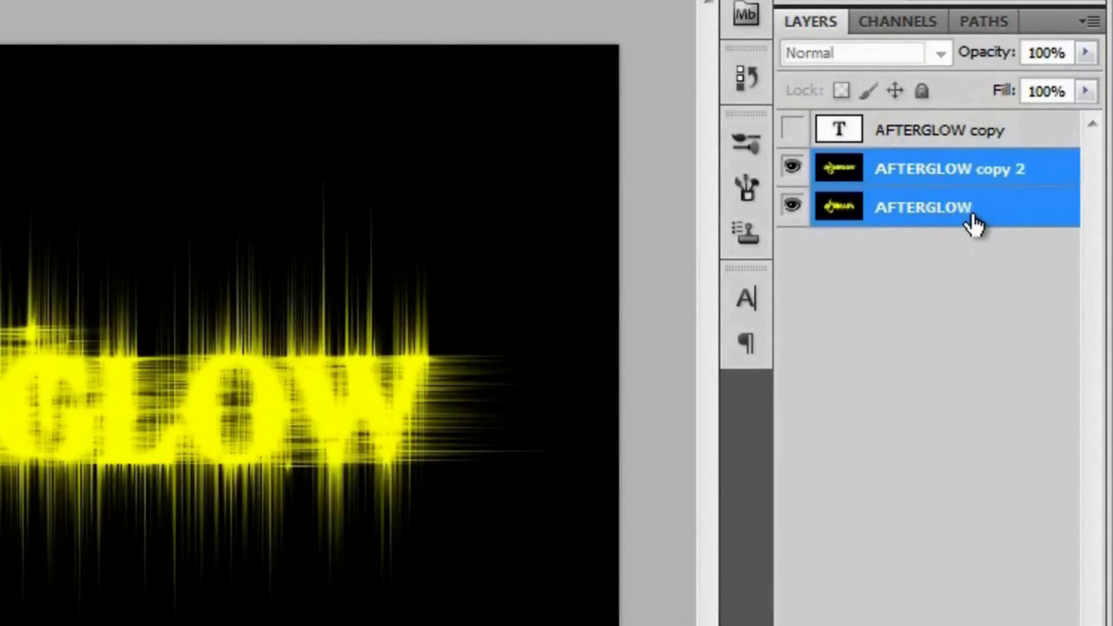
key("ctrl+e")
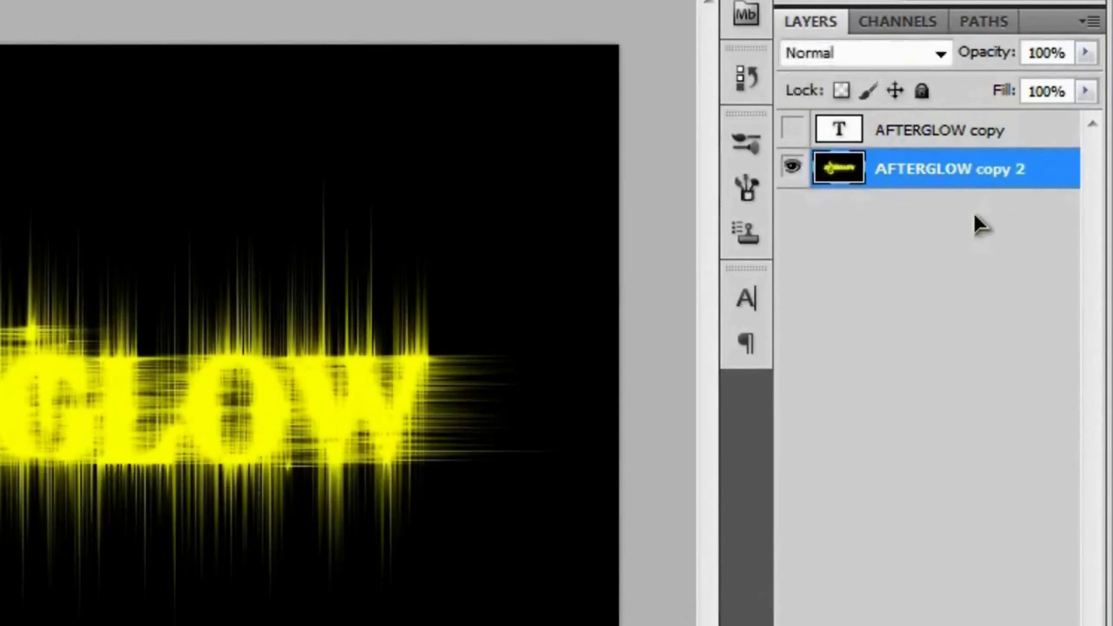
Show the AFTERGLOW copy text and add an Inner Shadow: opacity 100%, distance 1 px, choke 10%, size 5 px.
left_click(968, 133)
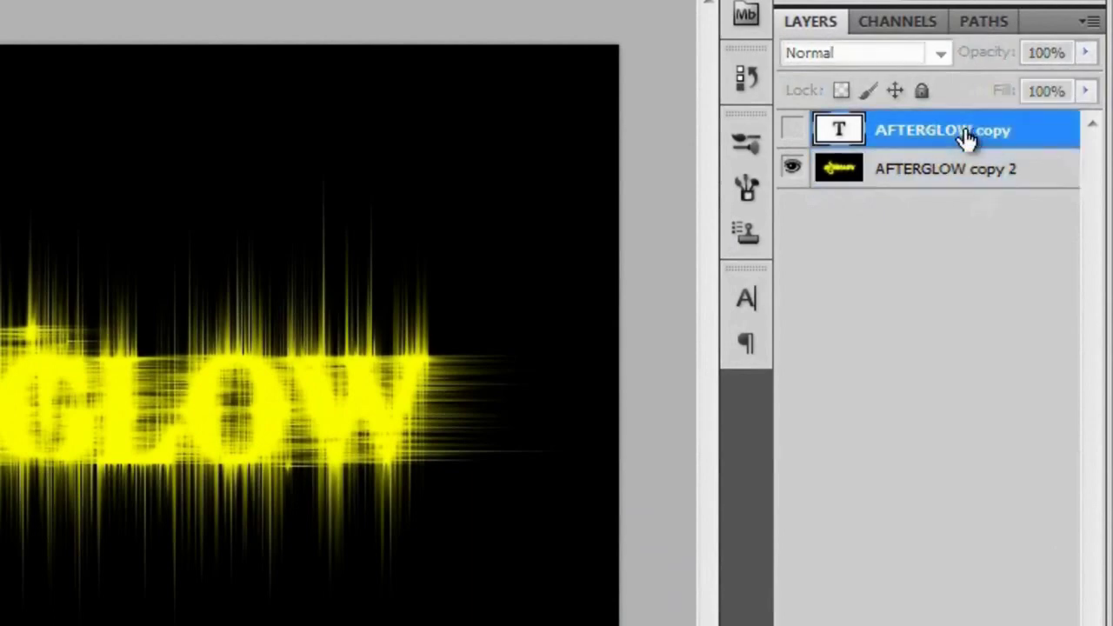
left_click(793, 131)
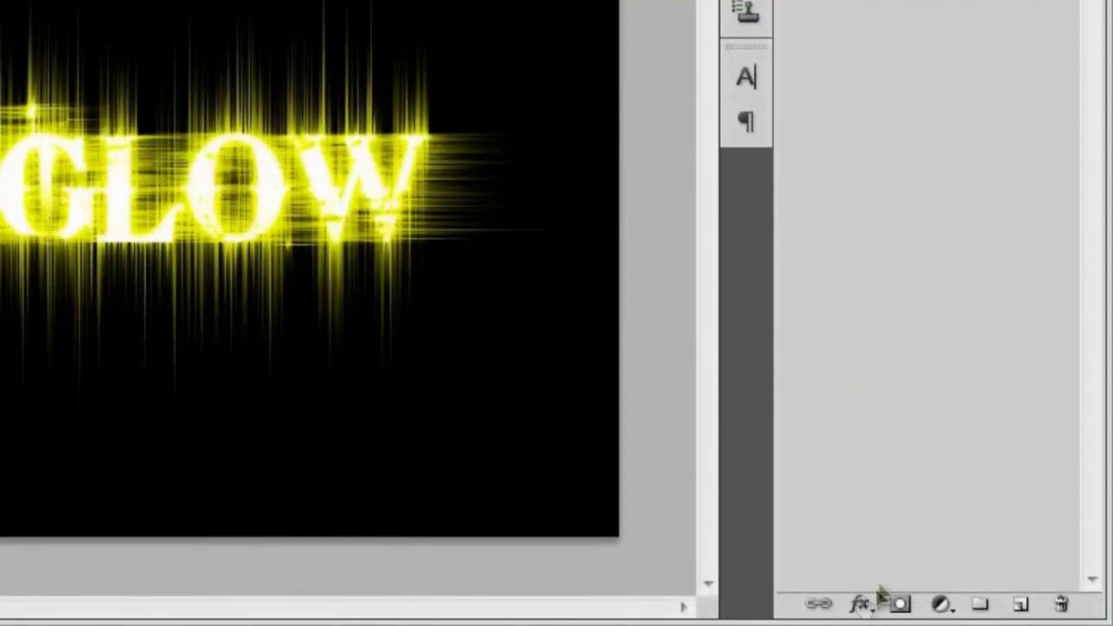
left_click(859, 608)
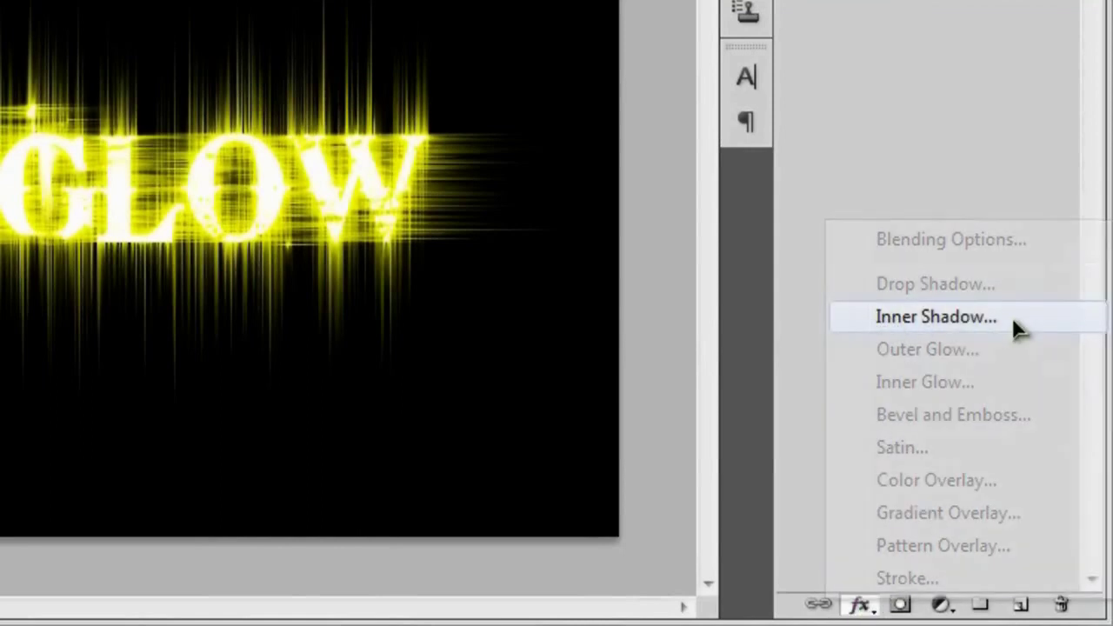
left_click(1016, 324)
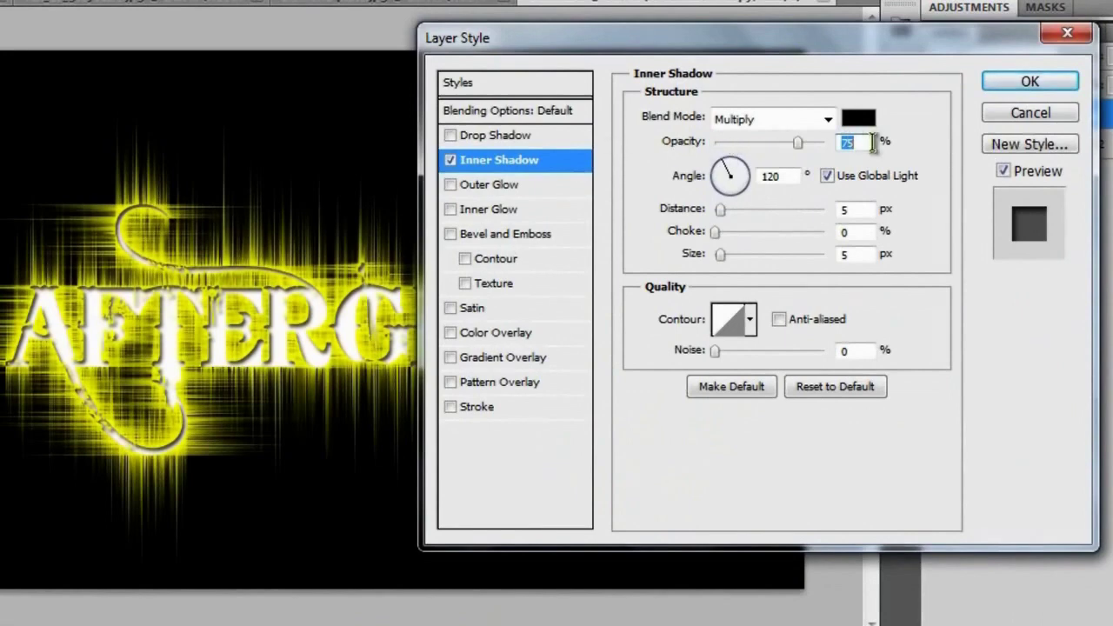
type("100")
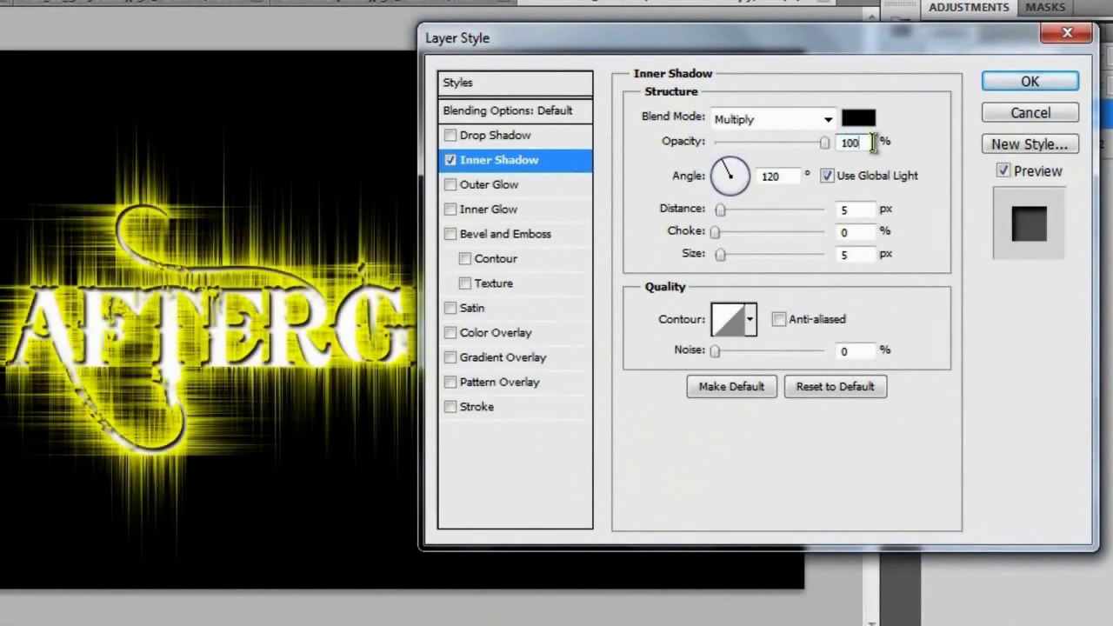
left_click(858, 210)
type("1")
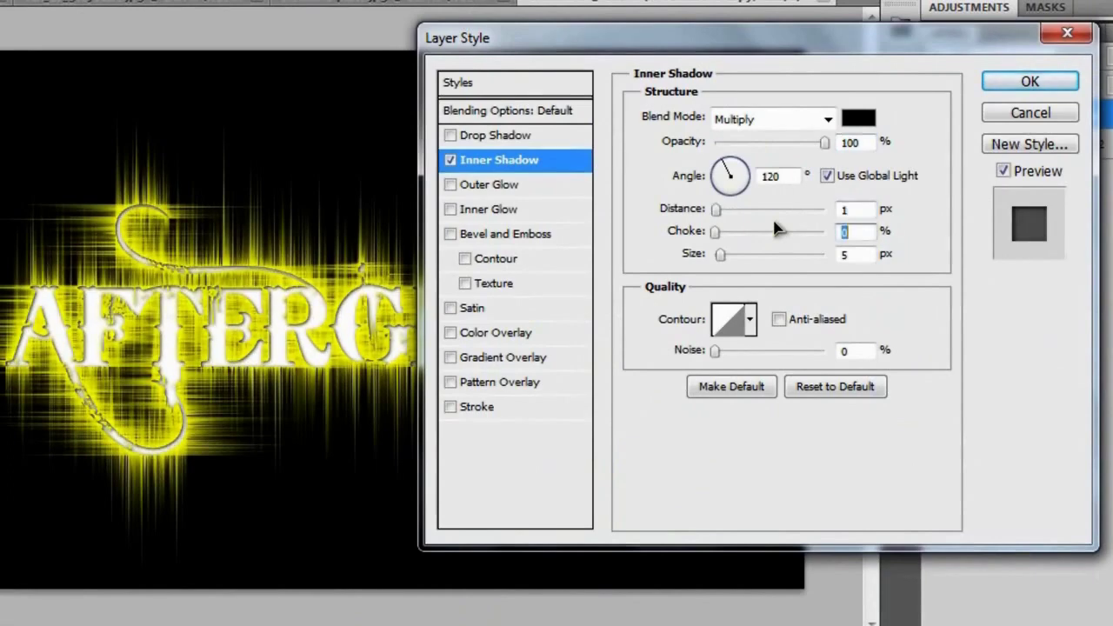
type("10")
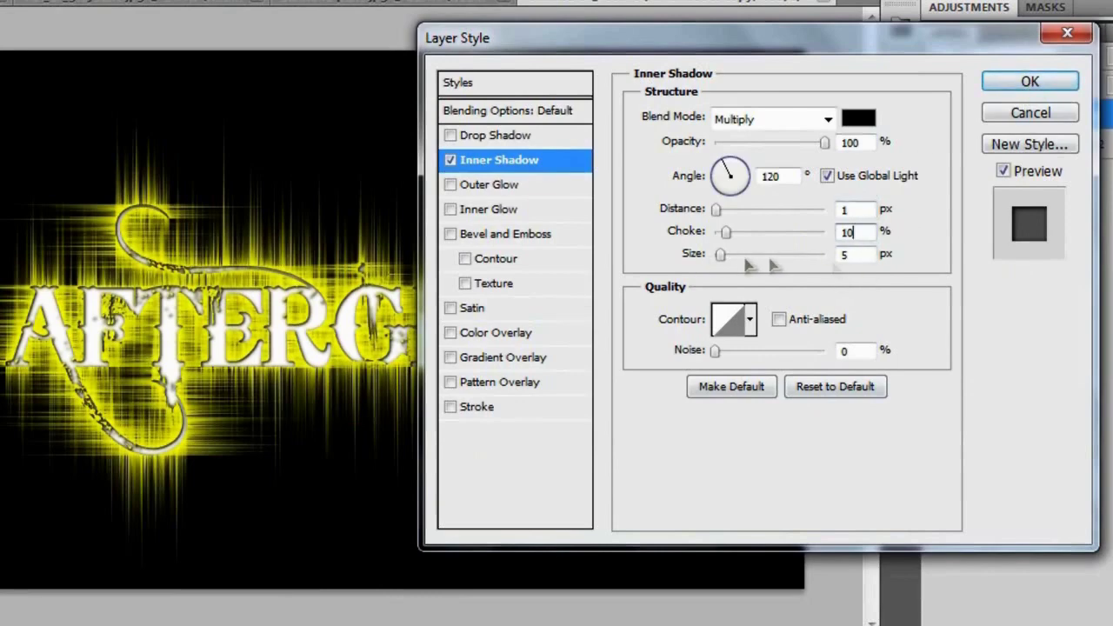
left_click(1029, 81)
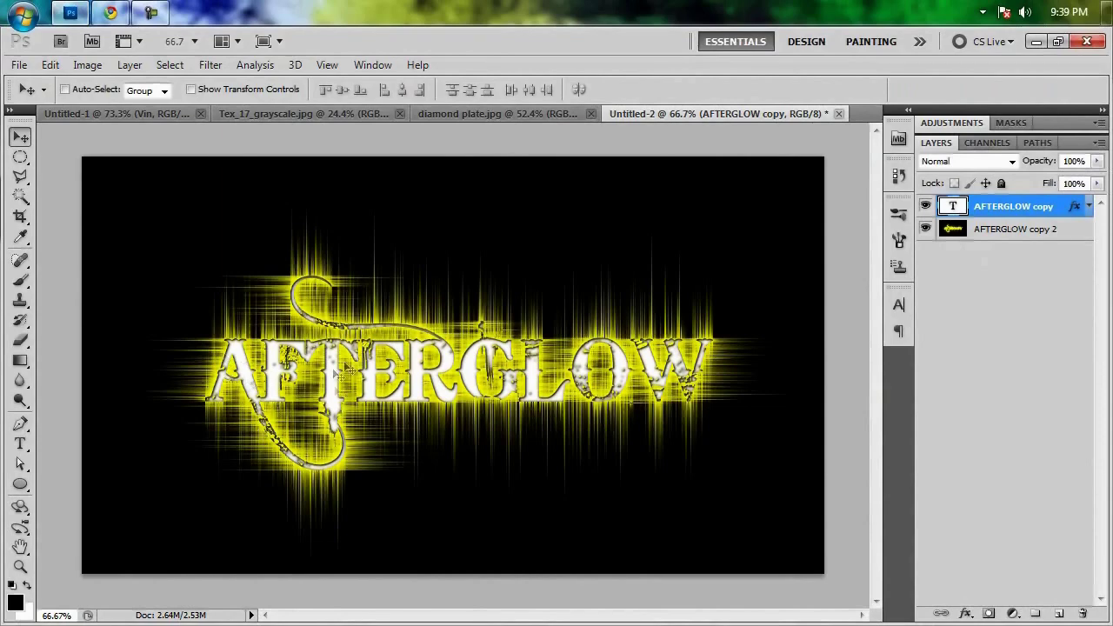
Drag the grayscale cracked-rock texture into the AFTERGLOW document as Layer 1.
left_click(280, 115)
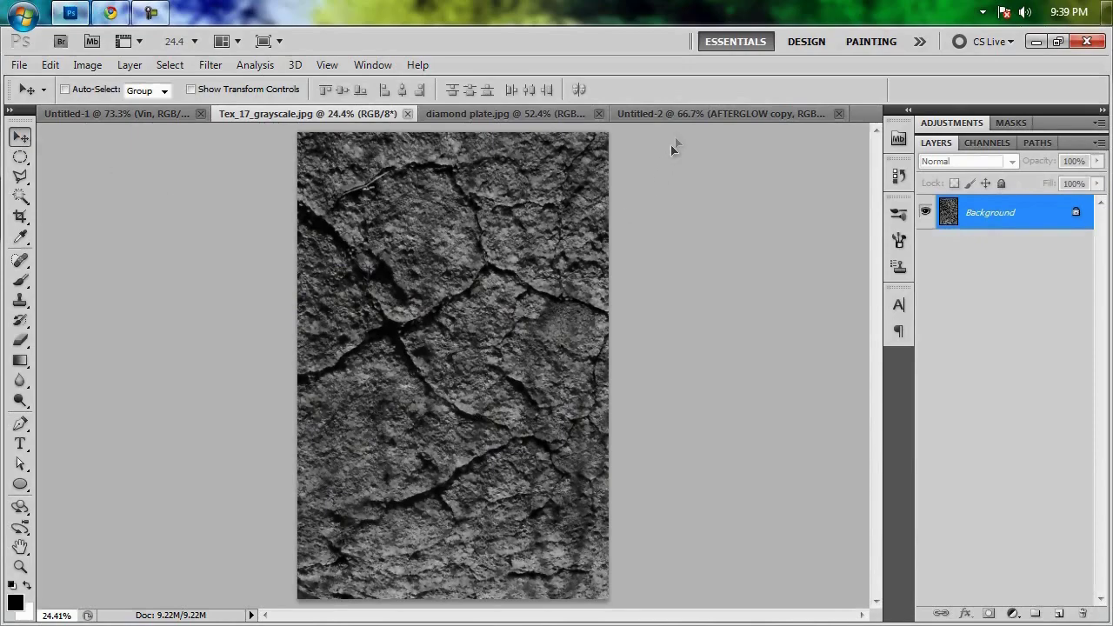
left_click(684, 114)
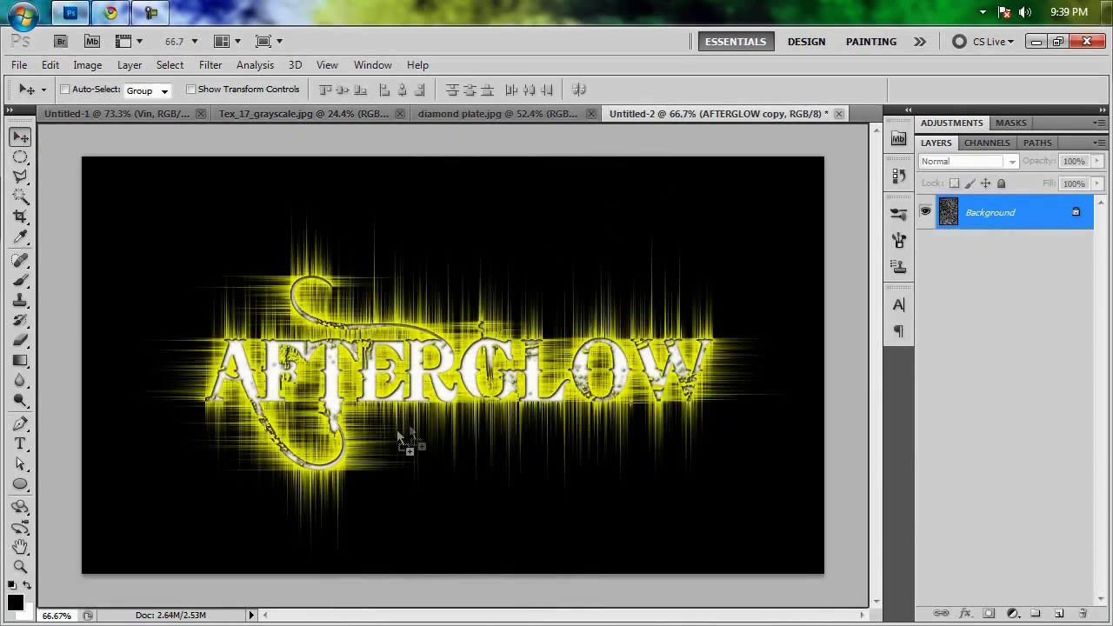
left_click_drag(454, 368, 453, 366)
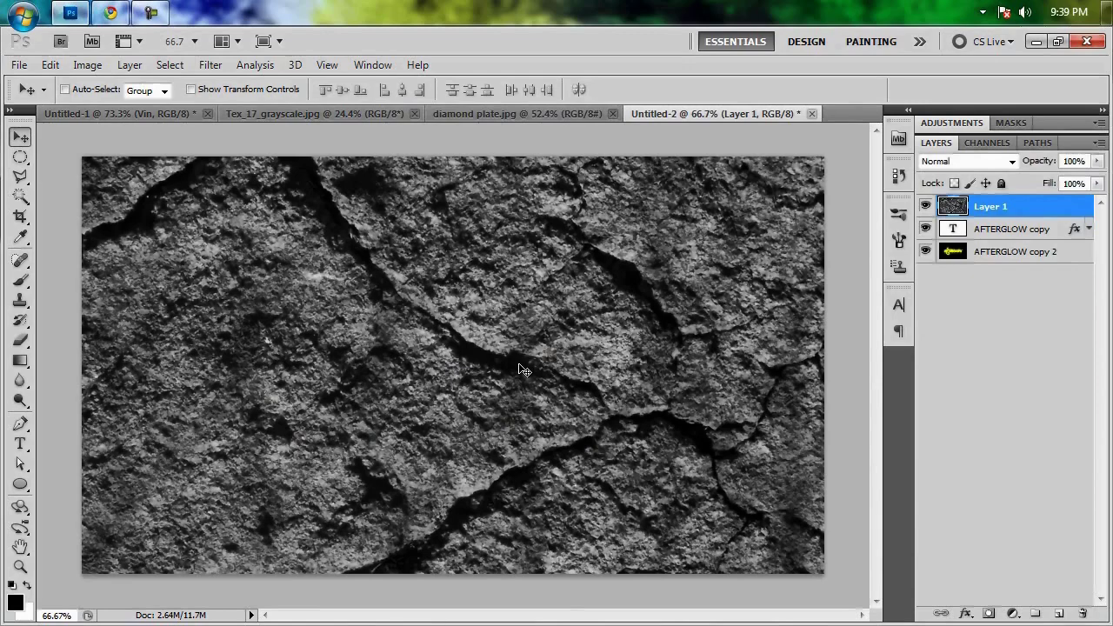
scroll(520, 366, "down", 10)
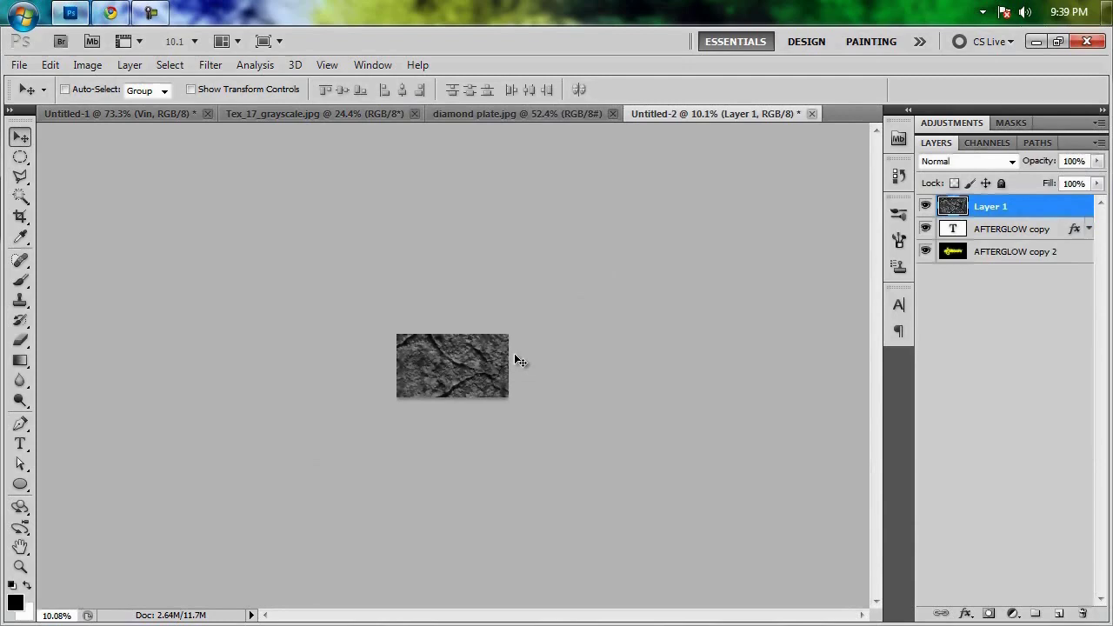
Rotate the texture -90° and scale it to about 60.3% to cover the canvas.
key("ctrl+t")
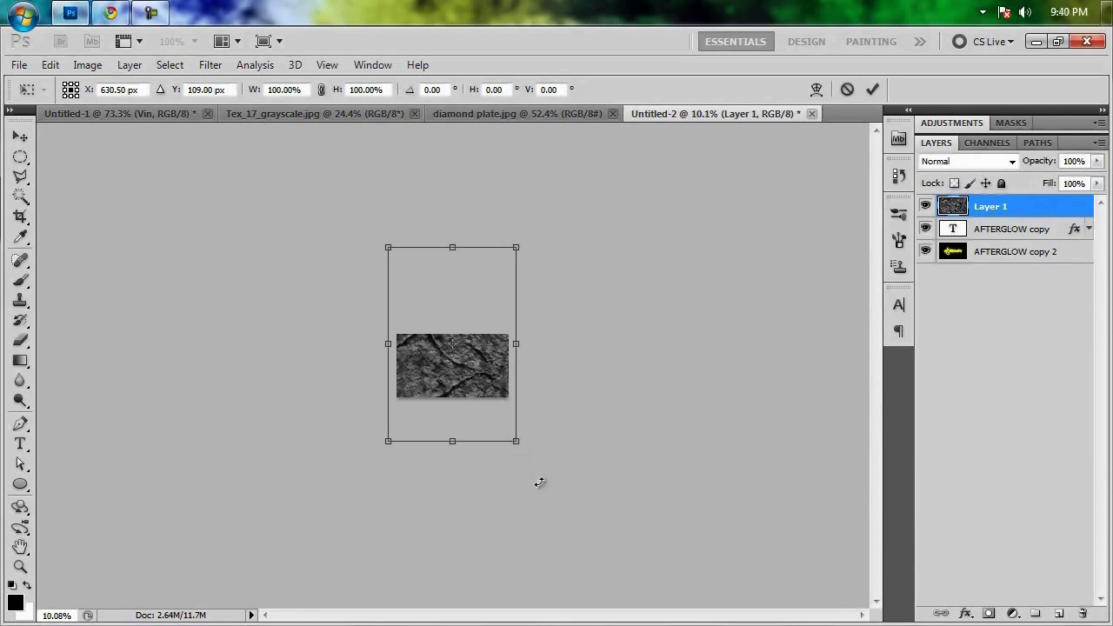
left_click_drag(539, 483, 616, 219)
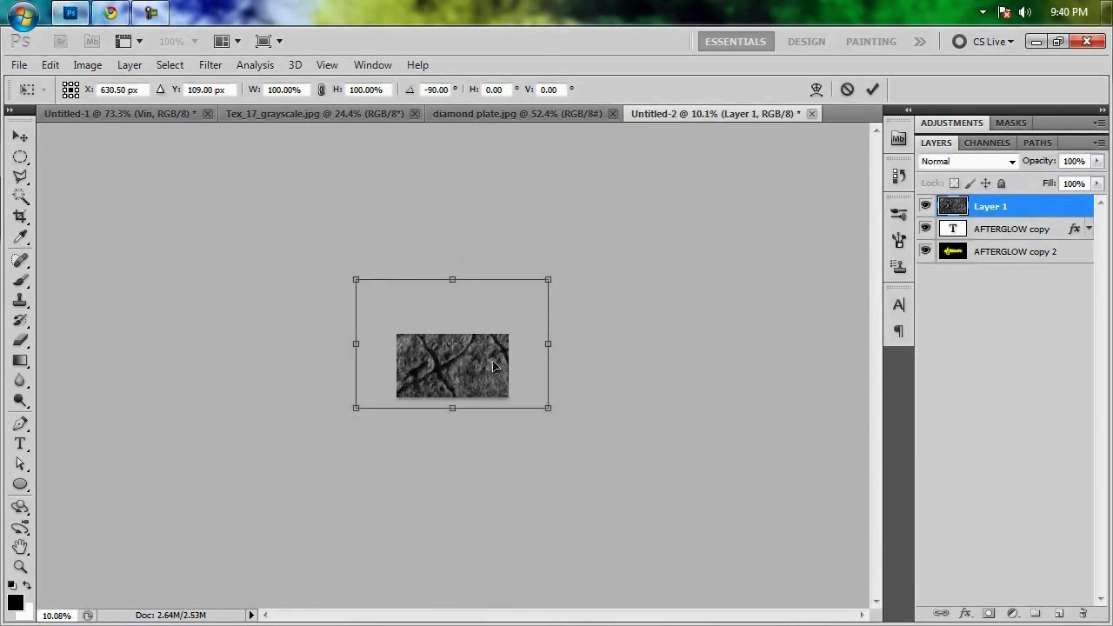
left_click_drag(509, 346, 512, 369)
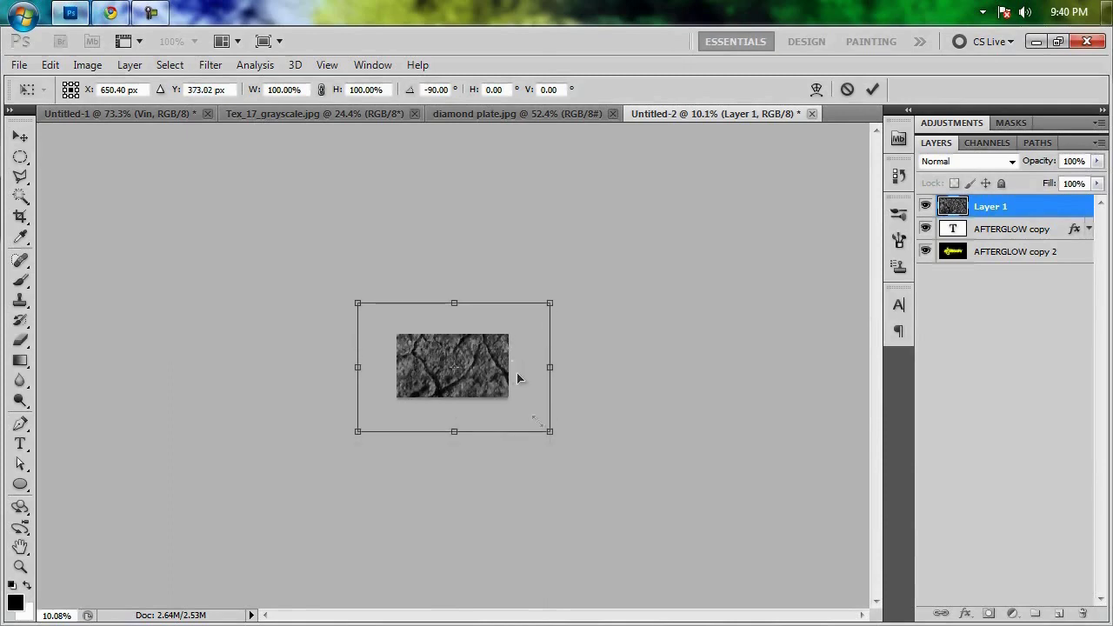
left_click_drag(550, 432, 513, 412)
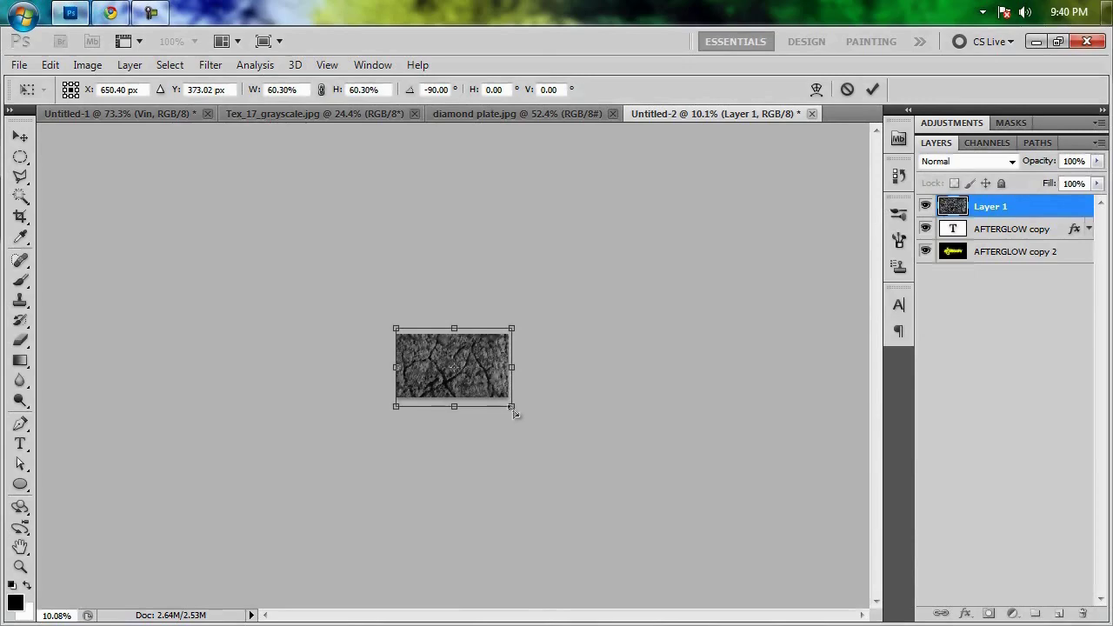
key("ctrl+0")
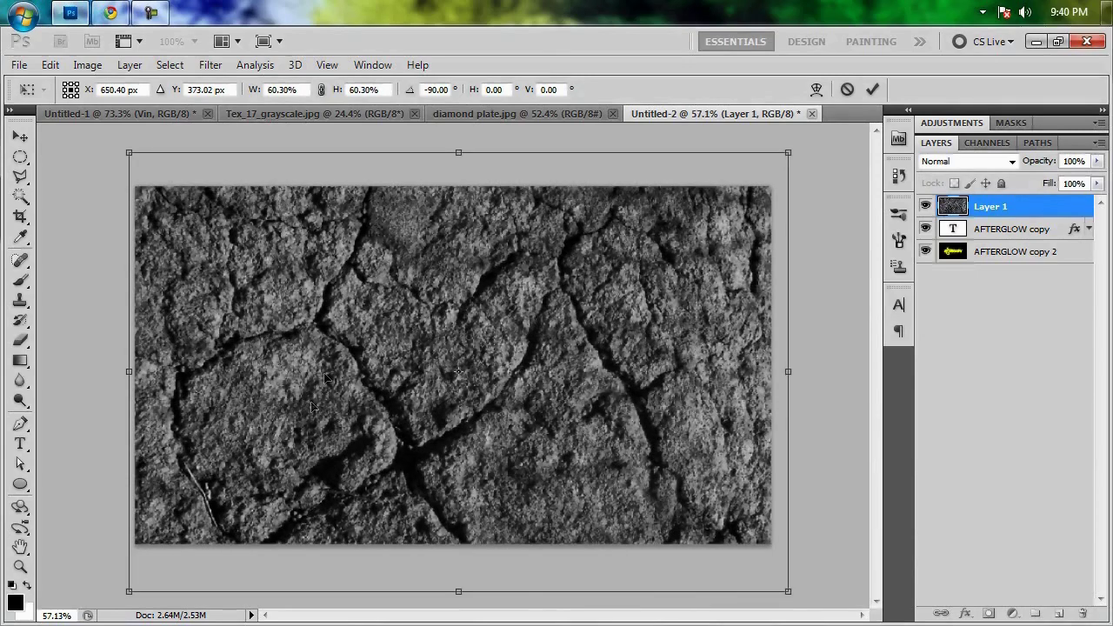
left_click(872, 89)
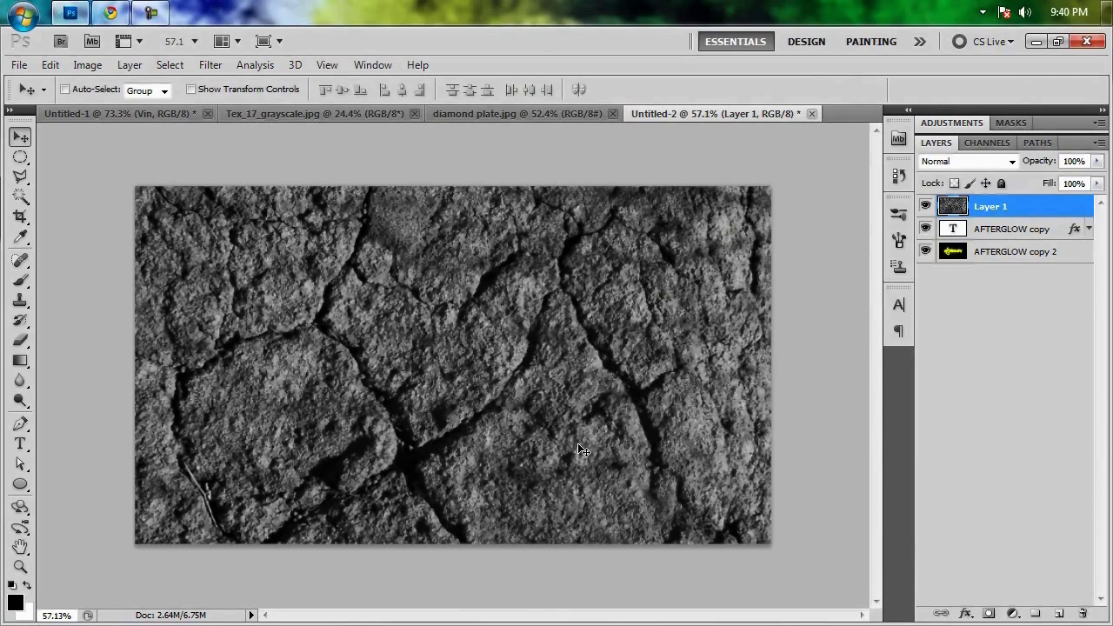
Apply Levels to the rock texture with input black 57 and white 165.
key("ctrl+l")
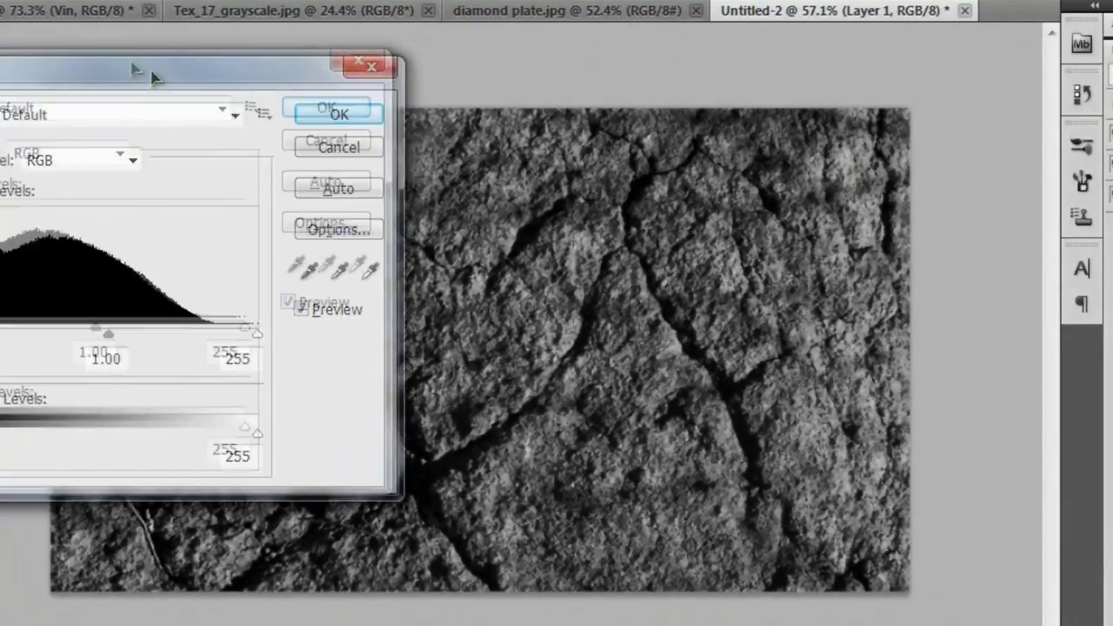
left_click_drag(152, 77, 777, 67)
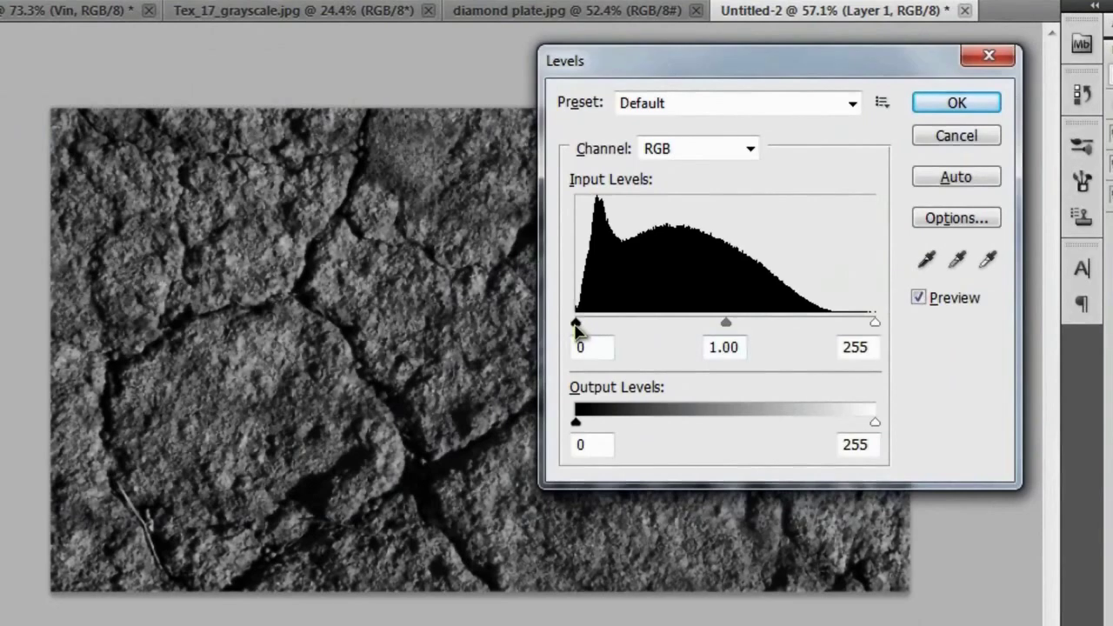
left_click_drag(577, 327, 644, 327)
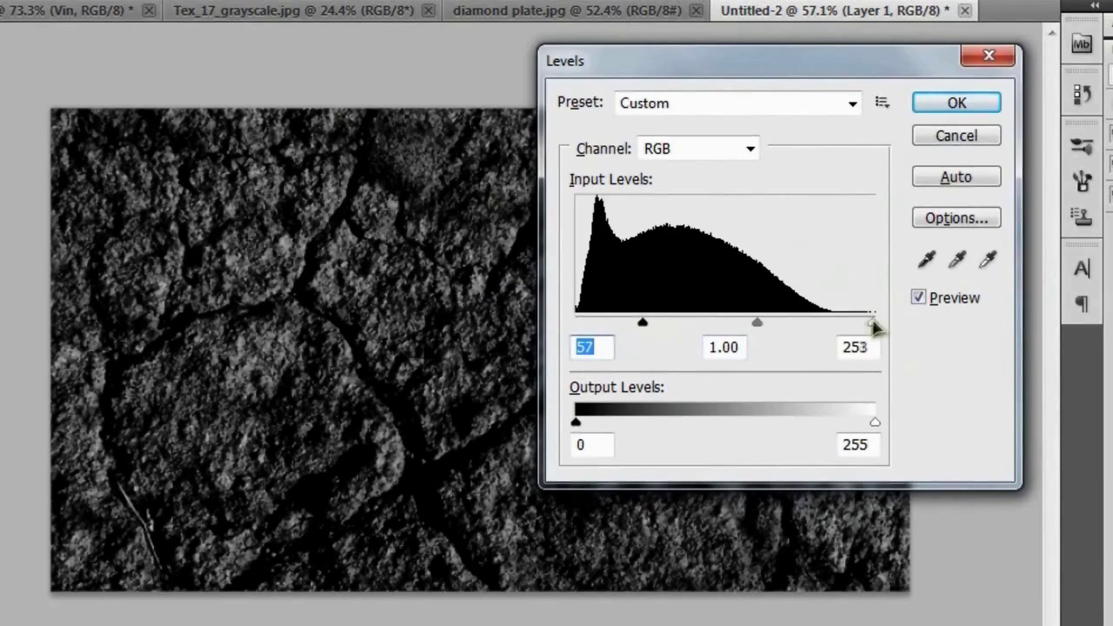
left_click_drag(874, 326, 772, 326)
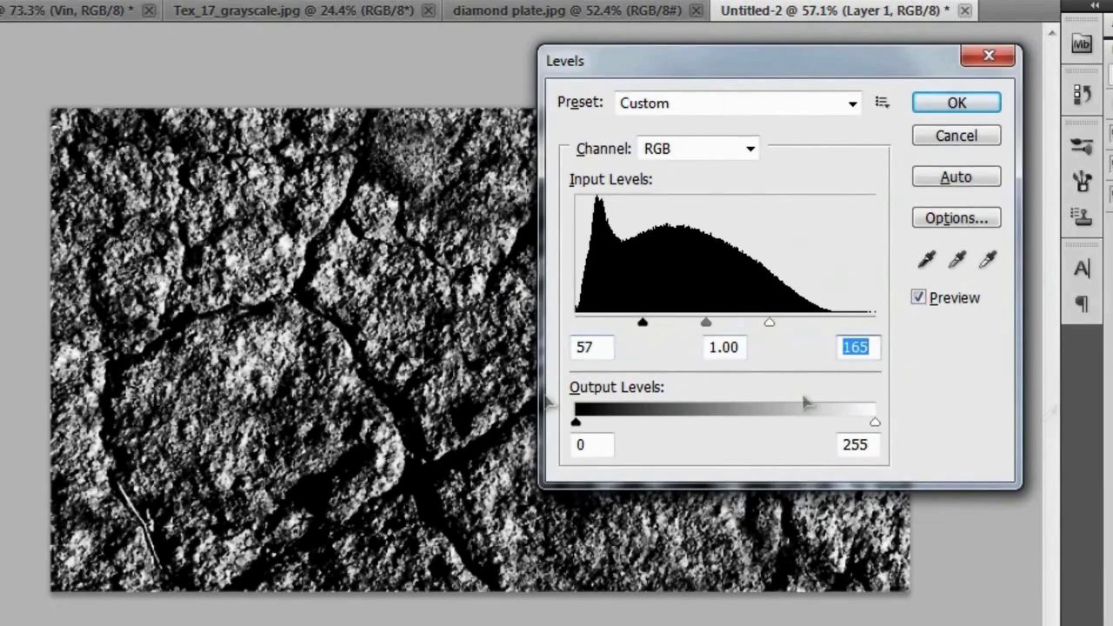
left_click(970, 106)
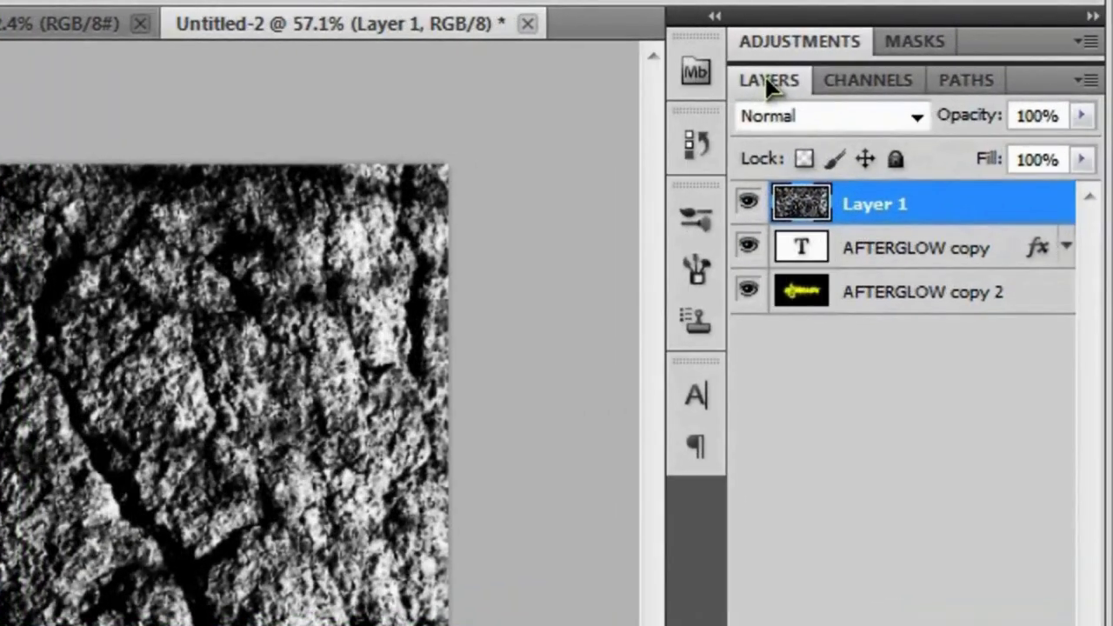
Load the texture's luminosity from the RGB channel, delete the texture layer, and add an empty layer.
left_click(872, 83)
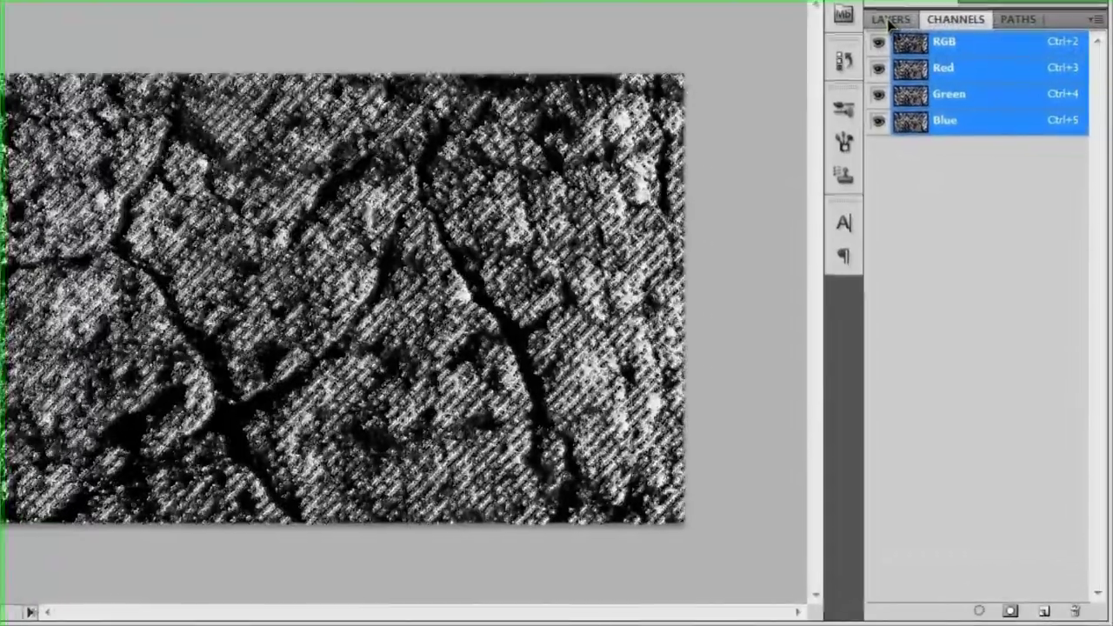
left_click(915, 84)
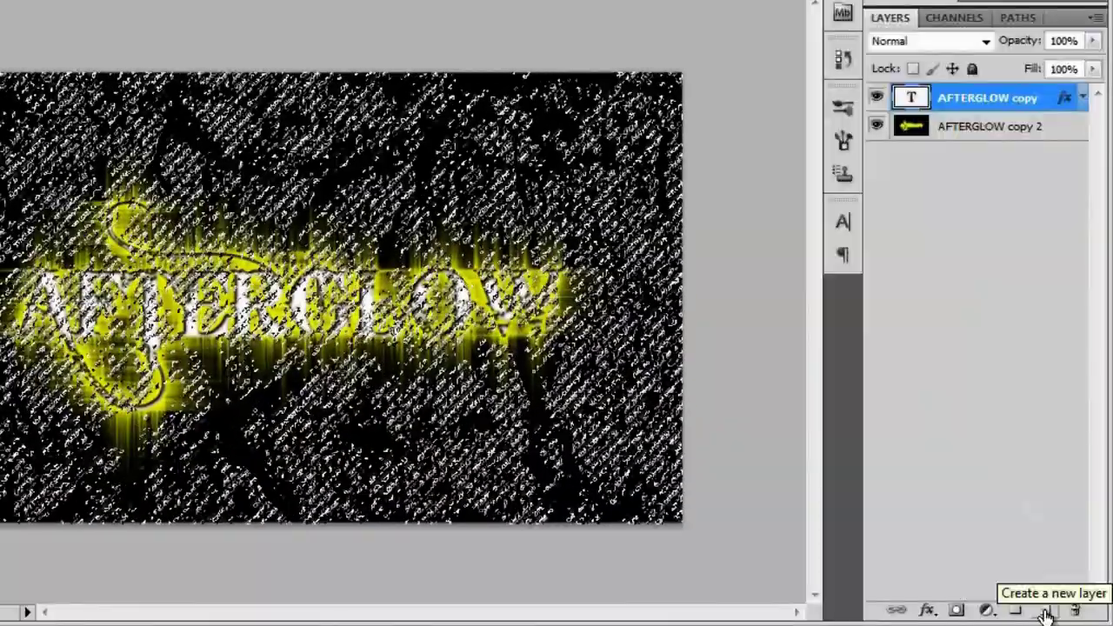
left_click(1046, 611)
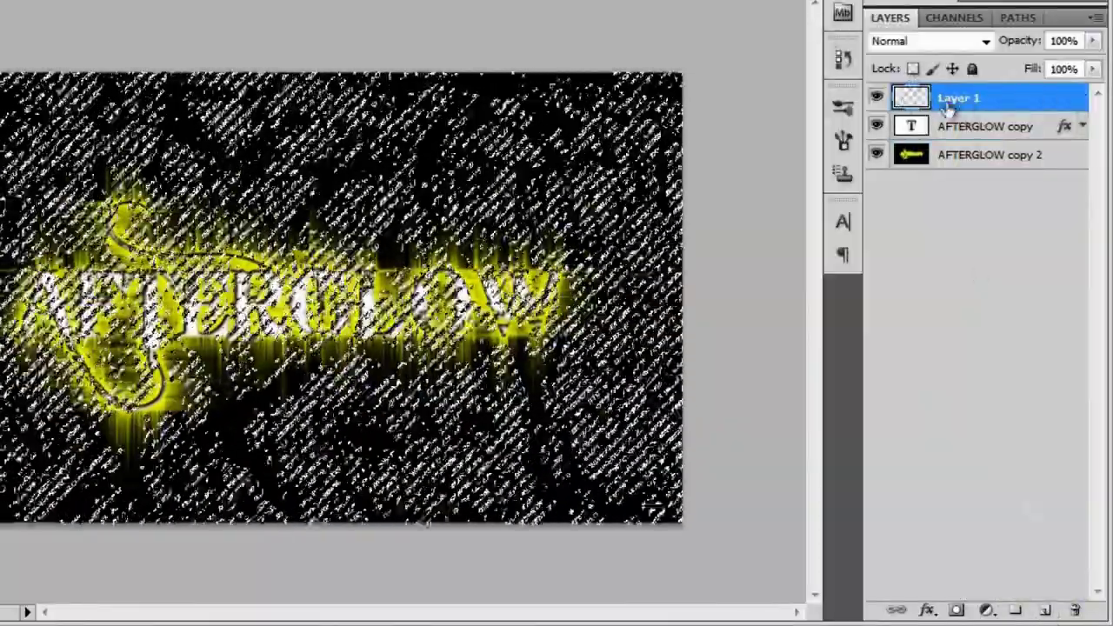
Rename the new layer to 'Texture'.
double_click(948, 102)
type("T")
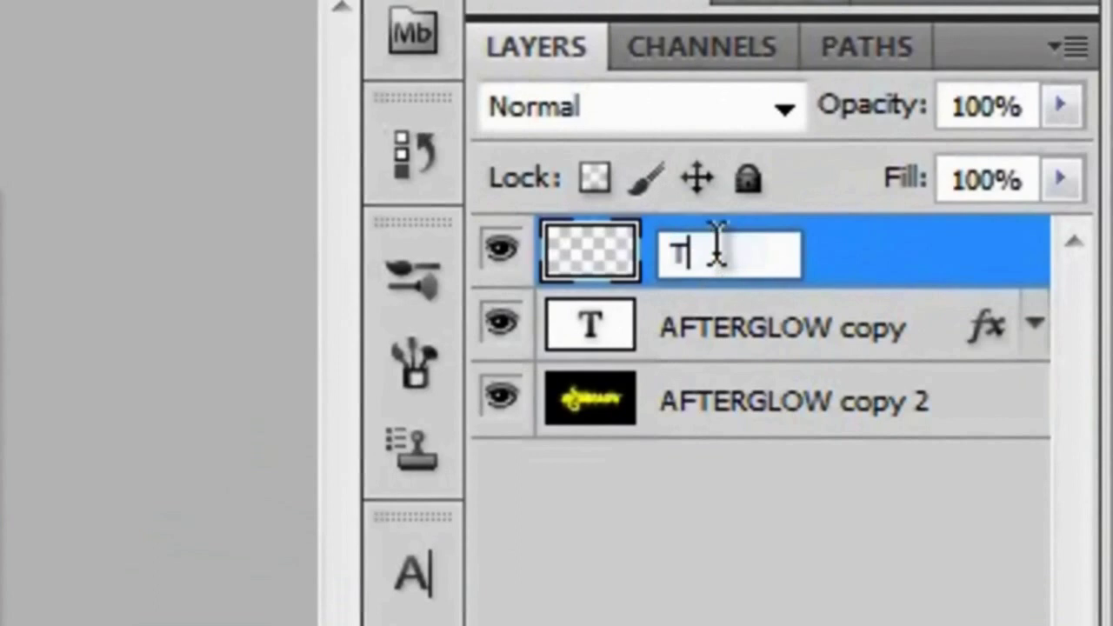
type("exture")
key("Return")
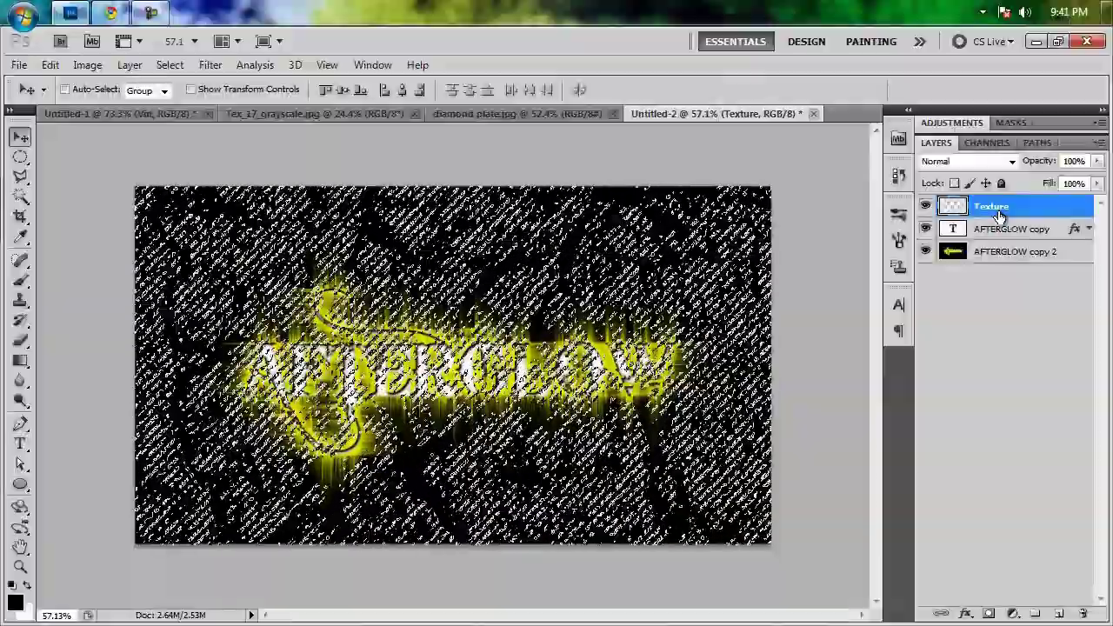
Fill the loaded rock selection with white on the Texture layer.
key("shift+F5")
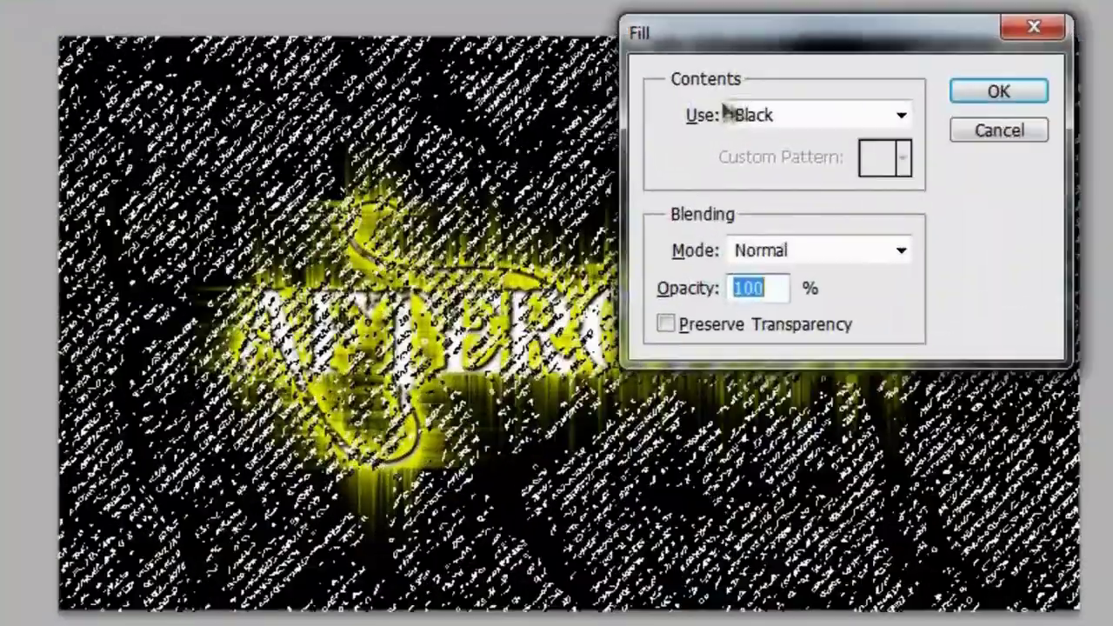
left_click(591, 229)
left_click(771, 368)
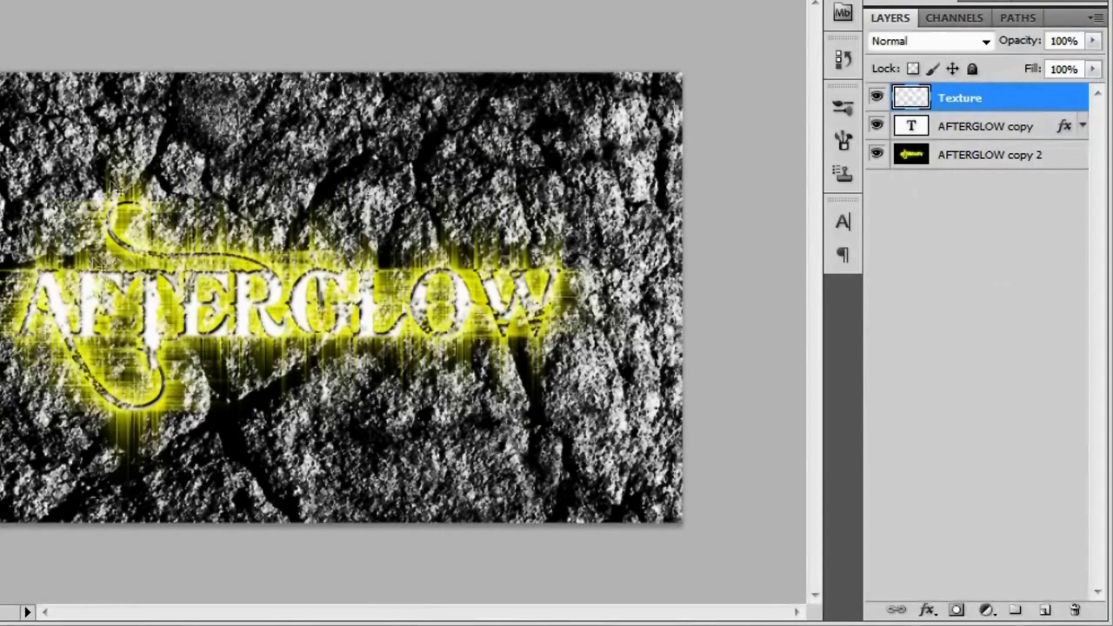
left_click(926, 609)
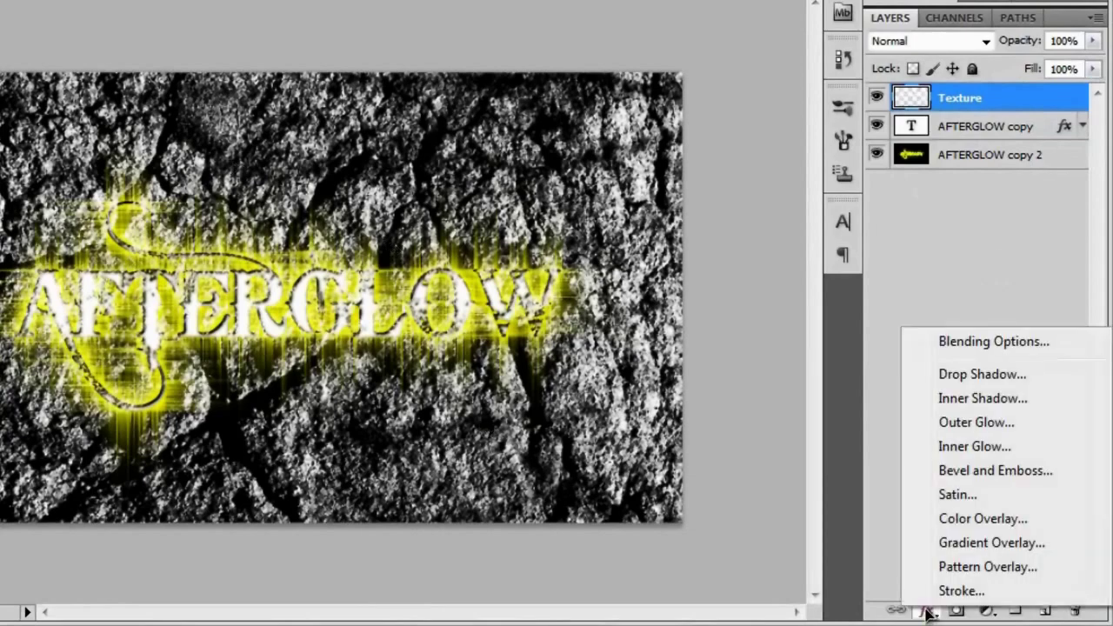
Give the Texture layer a pure yellow (ffff00) Color Overlay effect.
left_click(1030, 520)
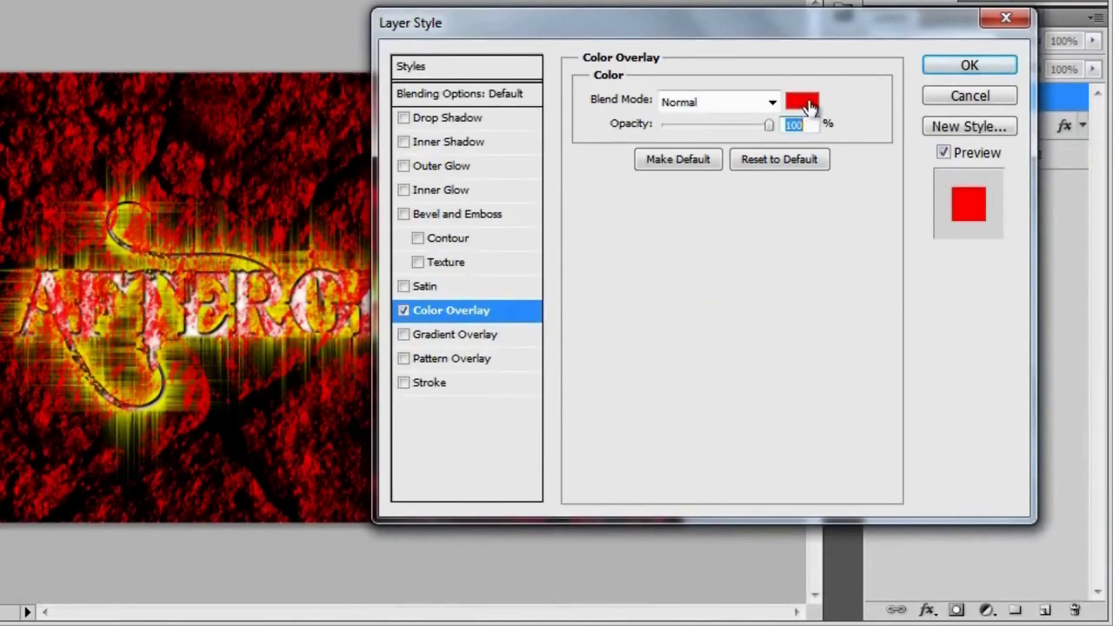
left_click(802, 102)
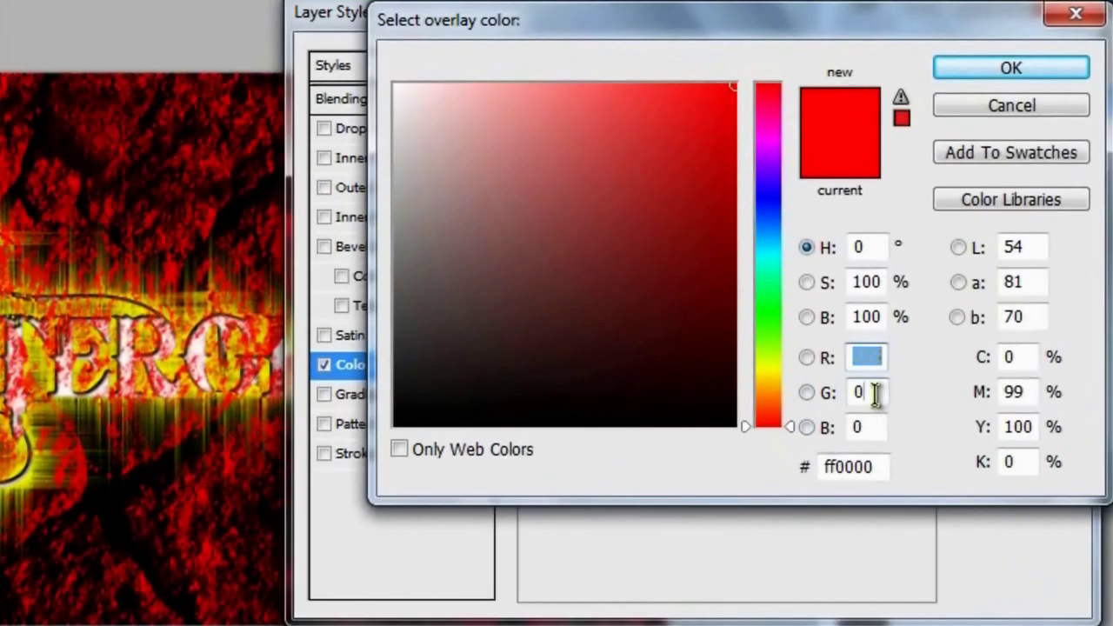
key("Tab")
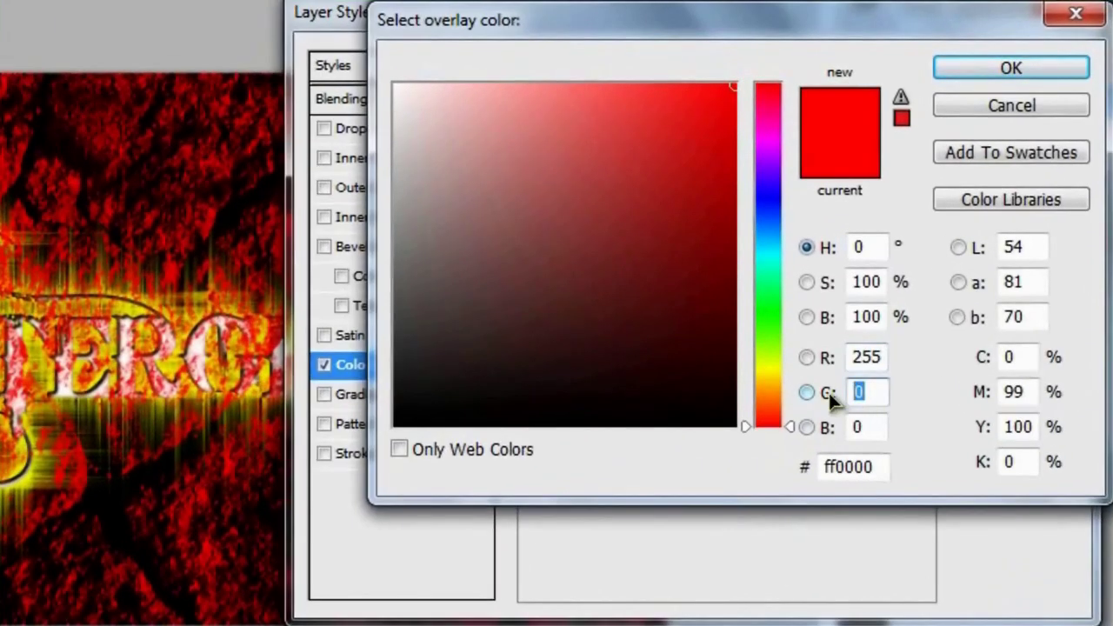
type("255")
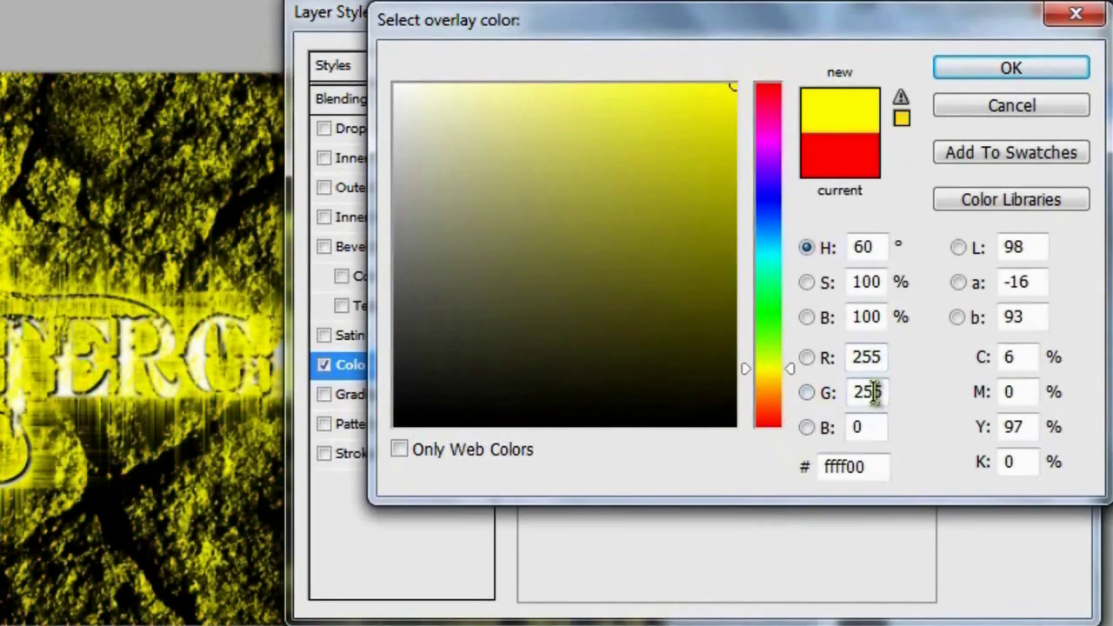
left_click(865, 427)
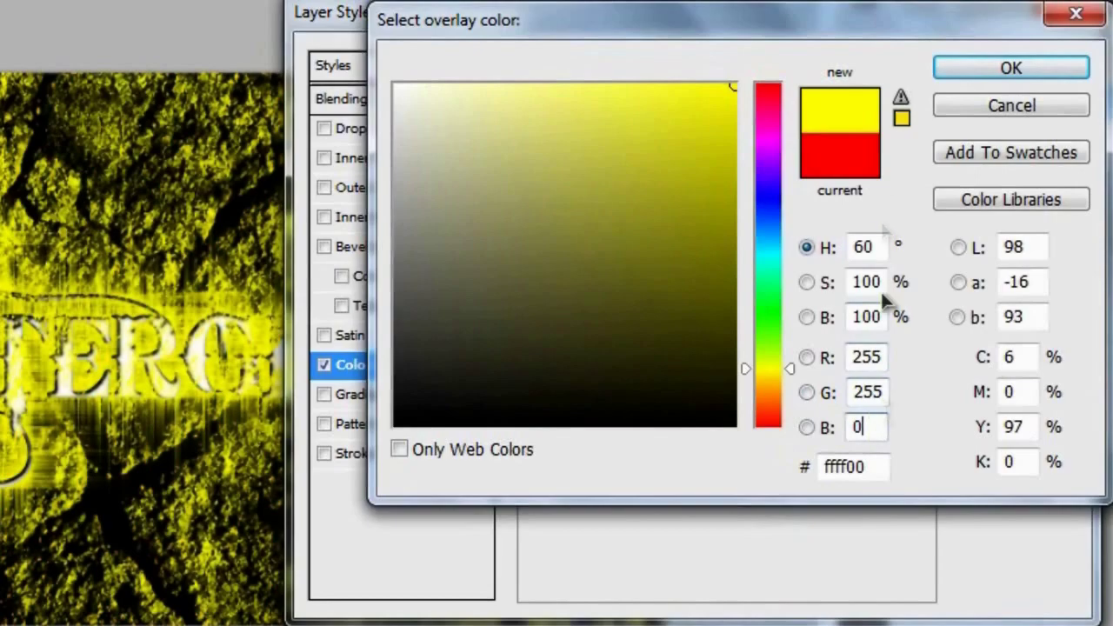
left_click(1012, 68)
left_click(1019, 68)
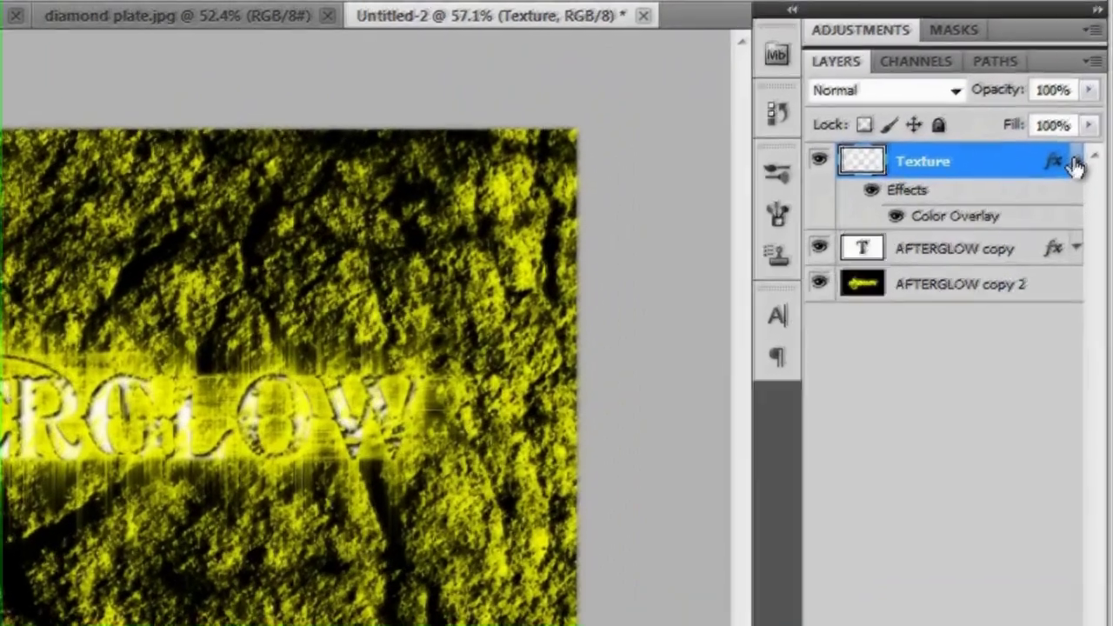
left_click(1112, 103)
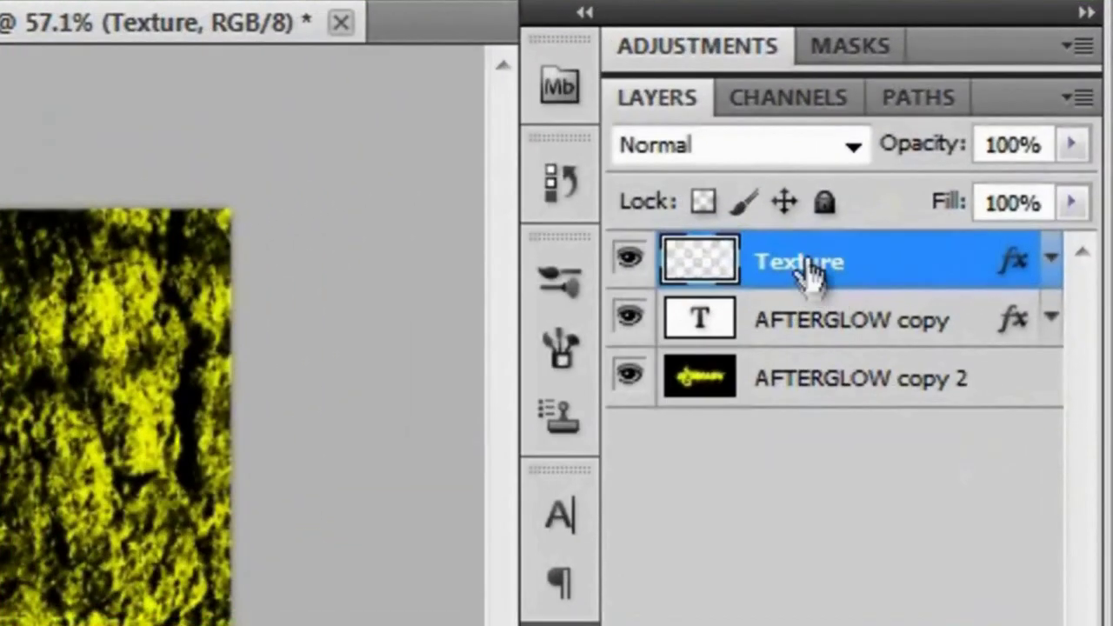
Clip the yellow Texture layer to the AFTERGLOW copy text layer as a clipping mask.
left_click(845, 323)
left_click(881, 276)
left_click_drag(835, 295, 842, 291)
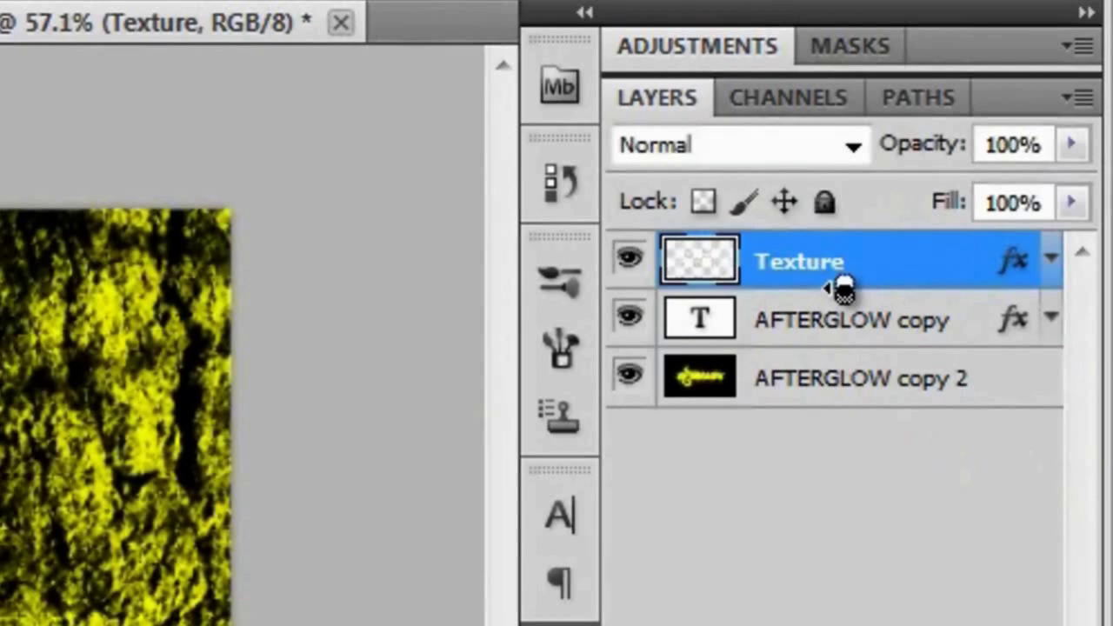
left_click(842, 292, "alt")
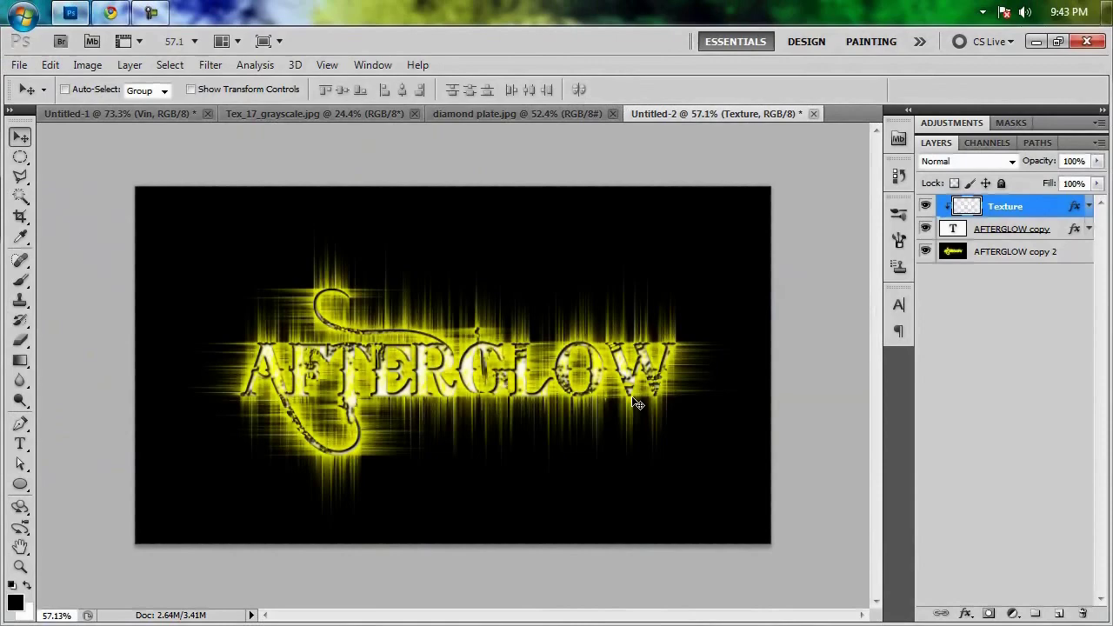
left_click(493, 114)
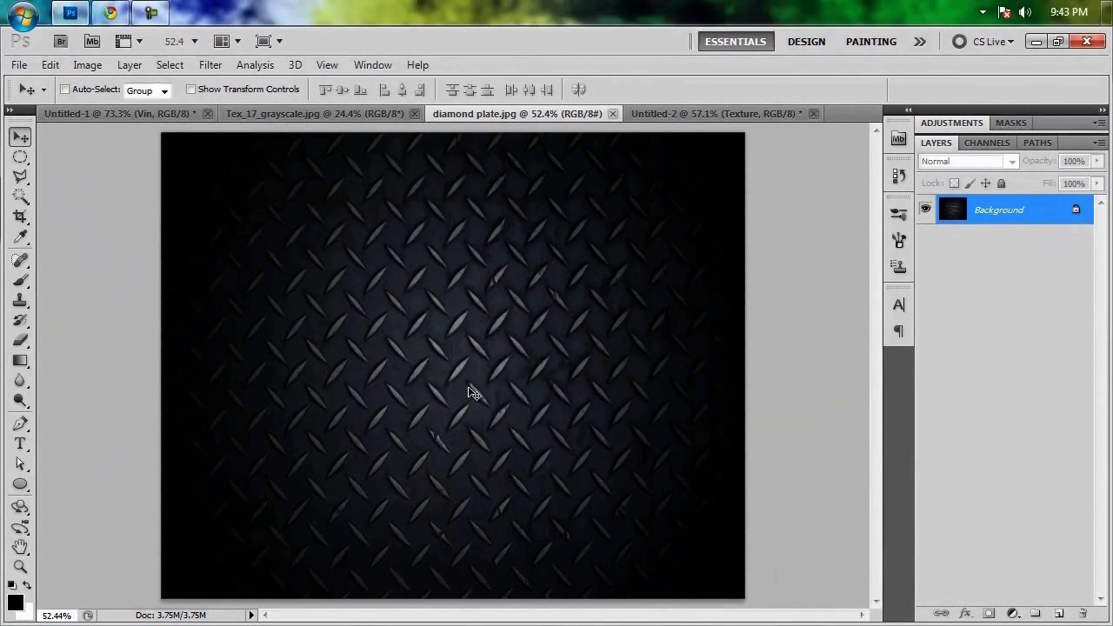
Move the diamond plate layer to the bottom of the stack and rename it 'diamond plate'.
left_click(682, 114)
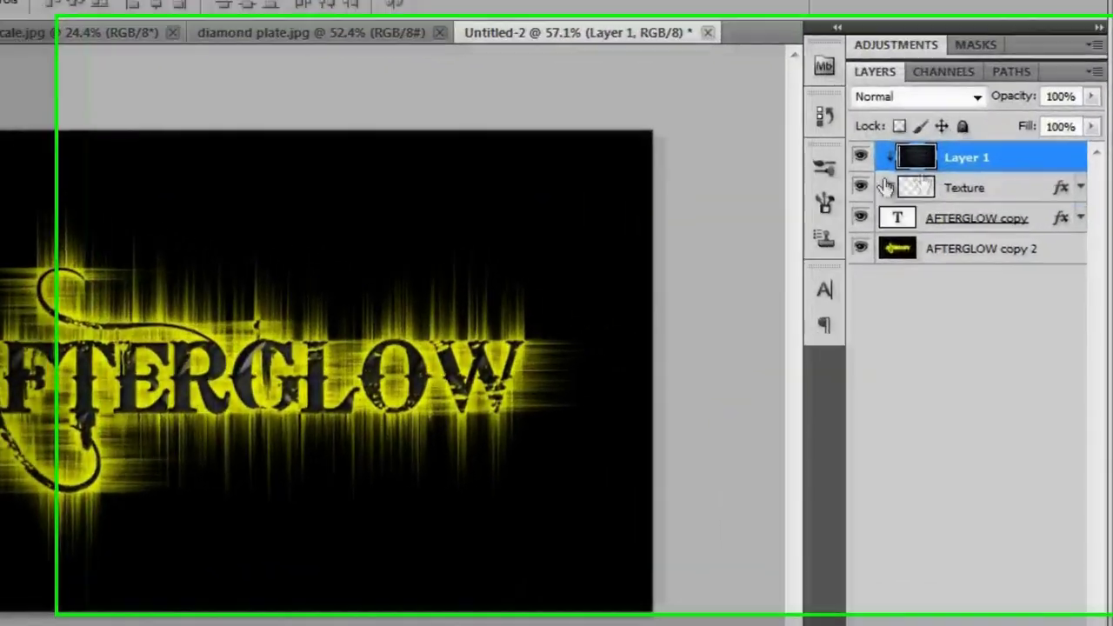
left_click_drag(979, 160, 999, 425)
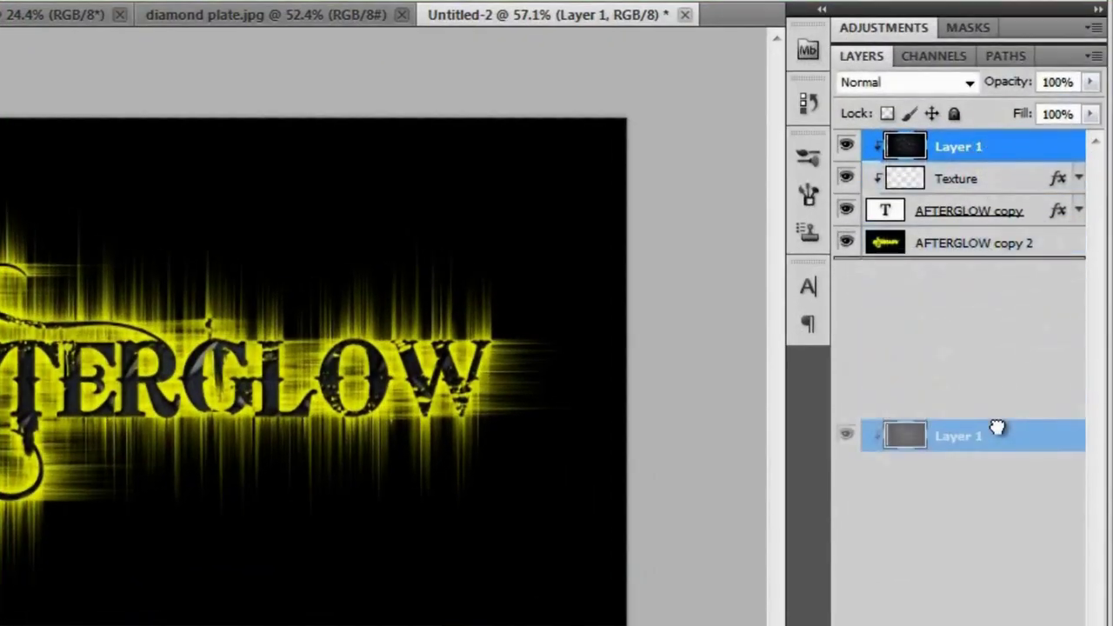
double_click(939, 243)
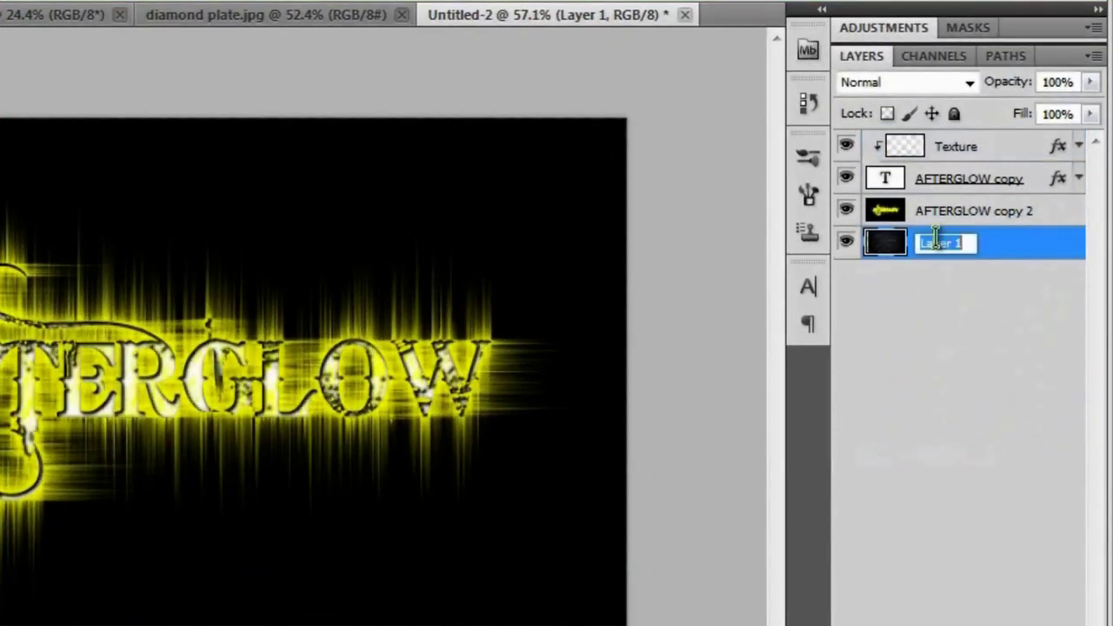
type("diamond pl")
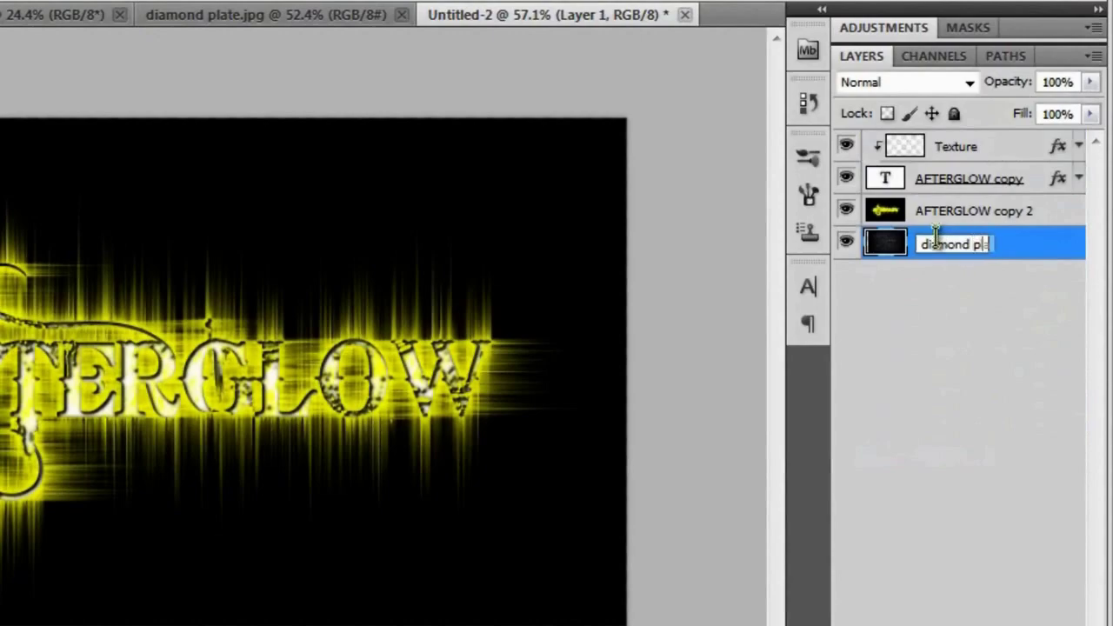
type("ate")
key("Return")
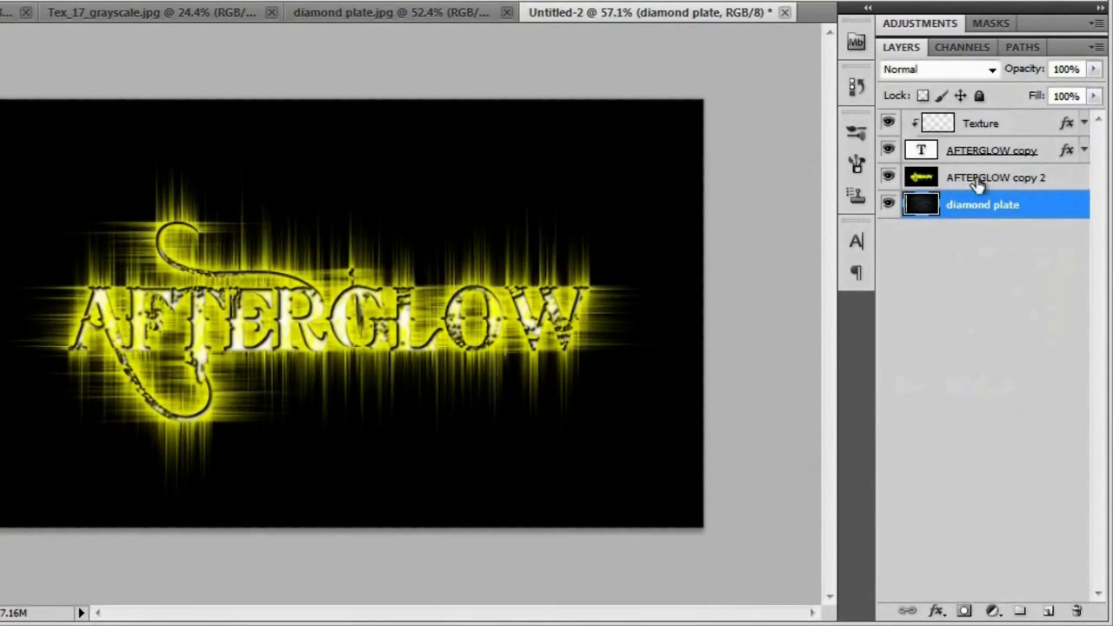
Set the AFTERGLOW copy 2 glow layer's blend mode to Screen.
left_click(980, 186)
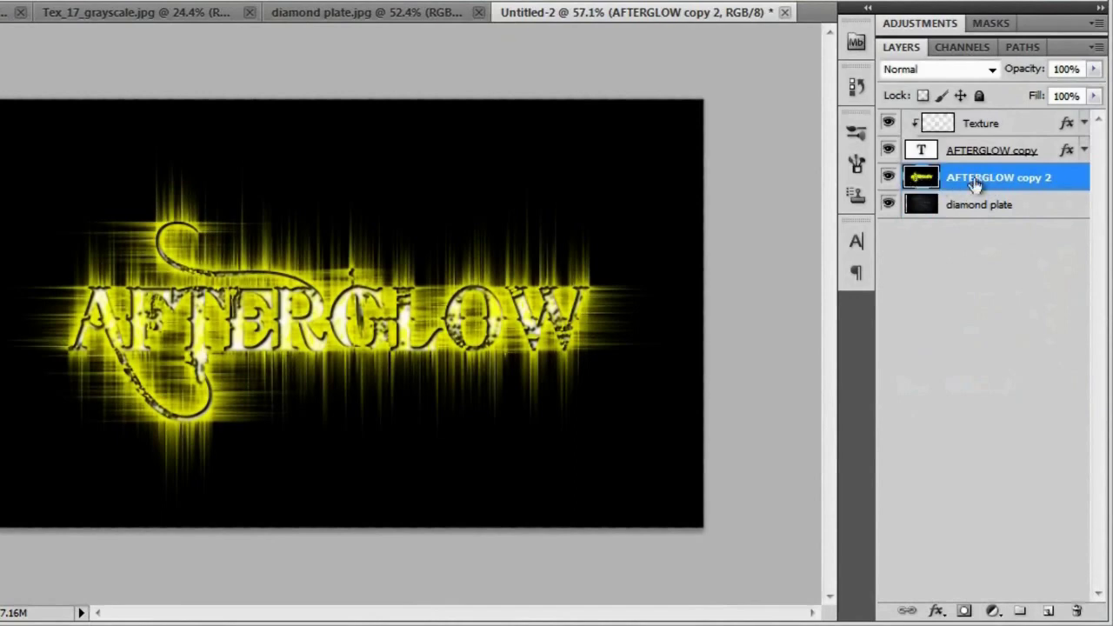
left_click(972, 215)
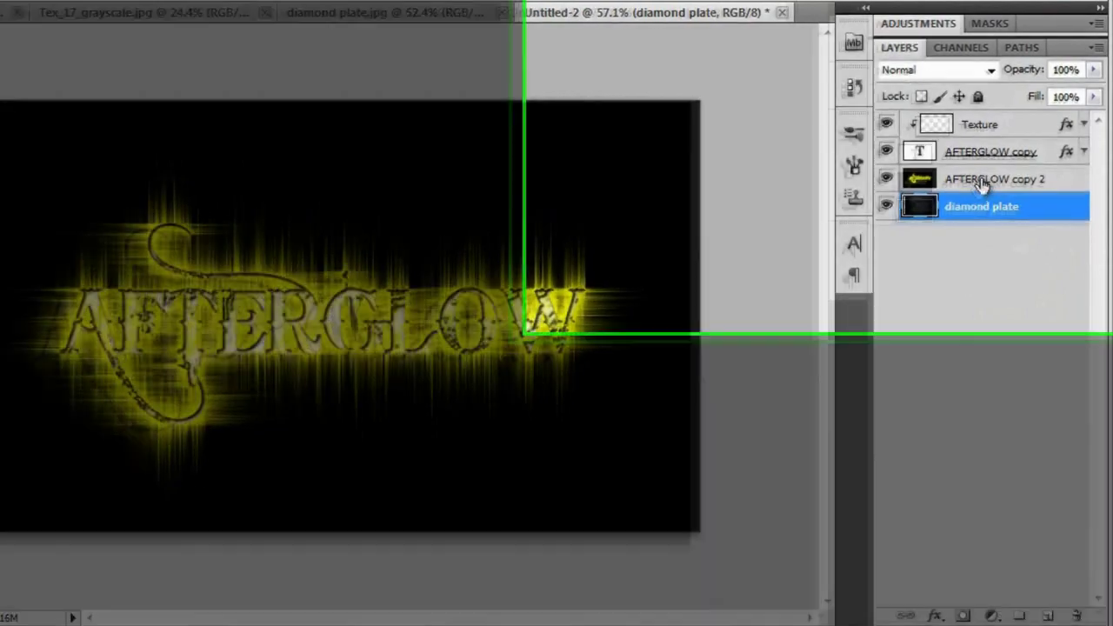
left_click(981, 183)
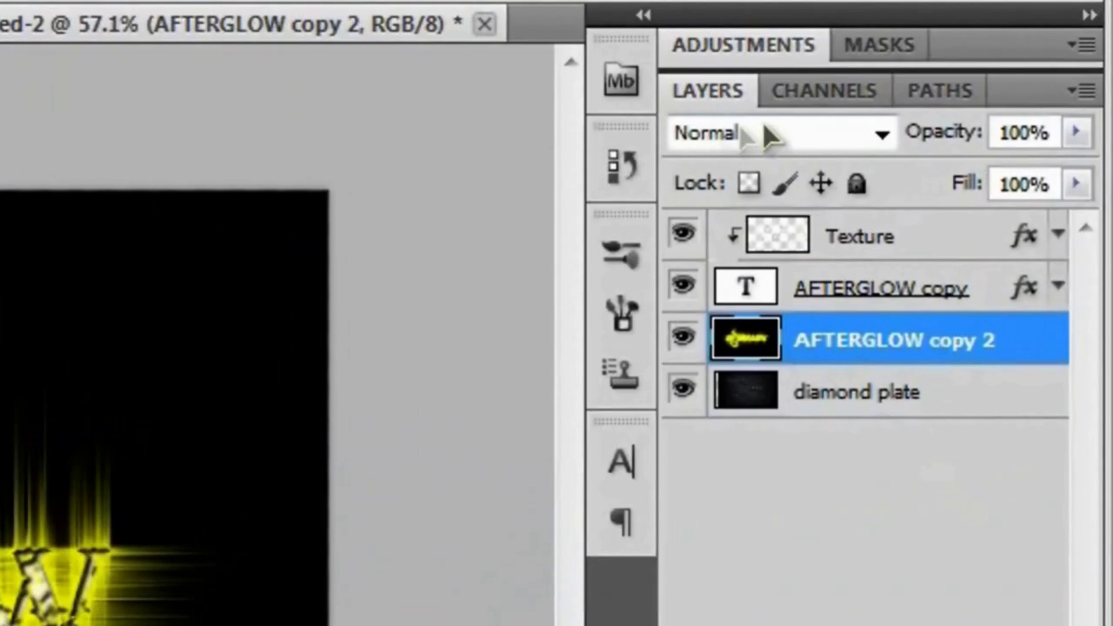
left_click(783, 135)
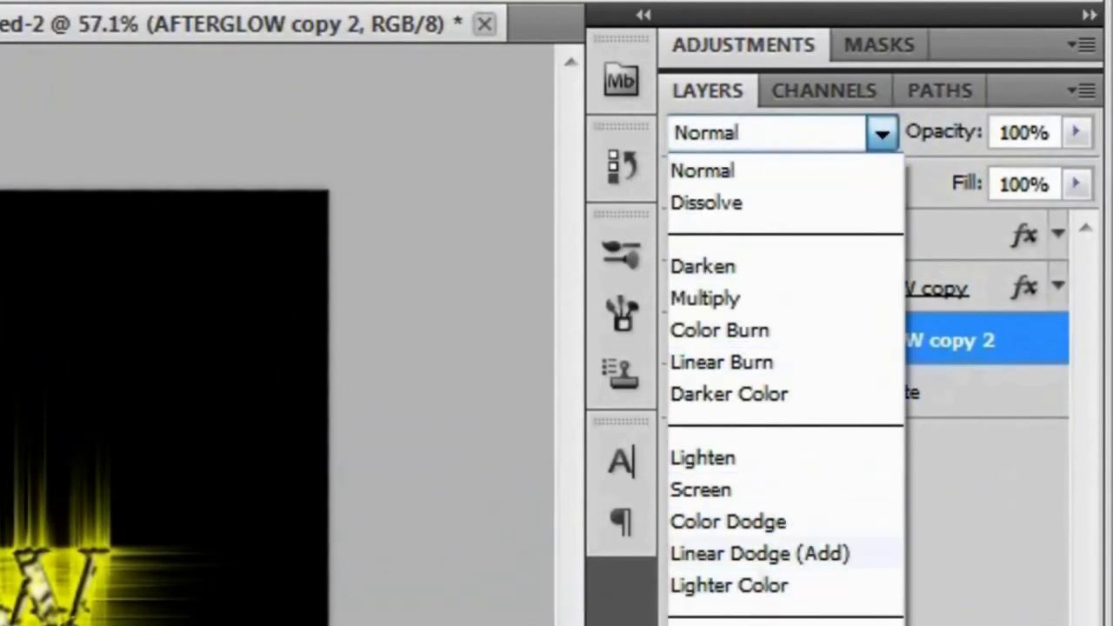
left_click(757, 491)
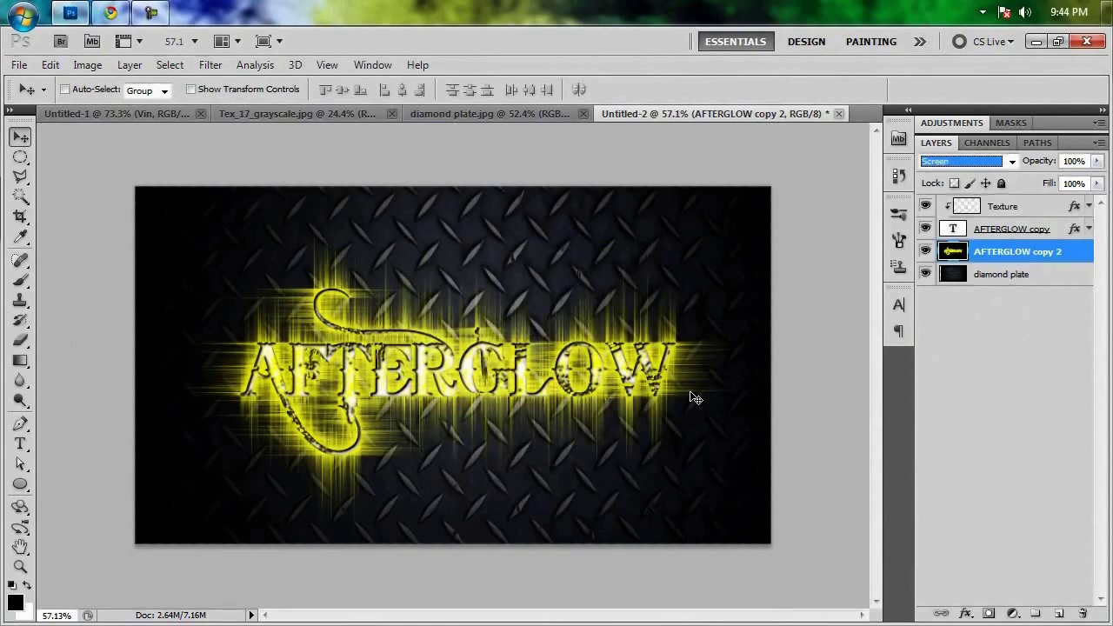
left_click(988, 277)
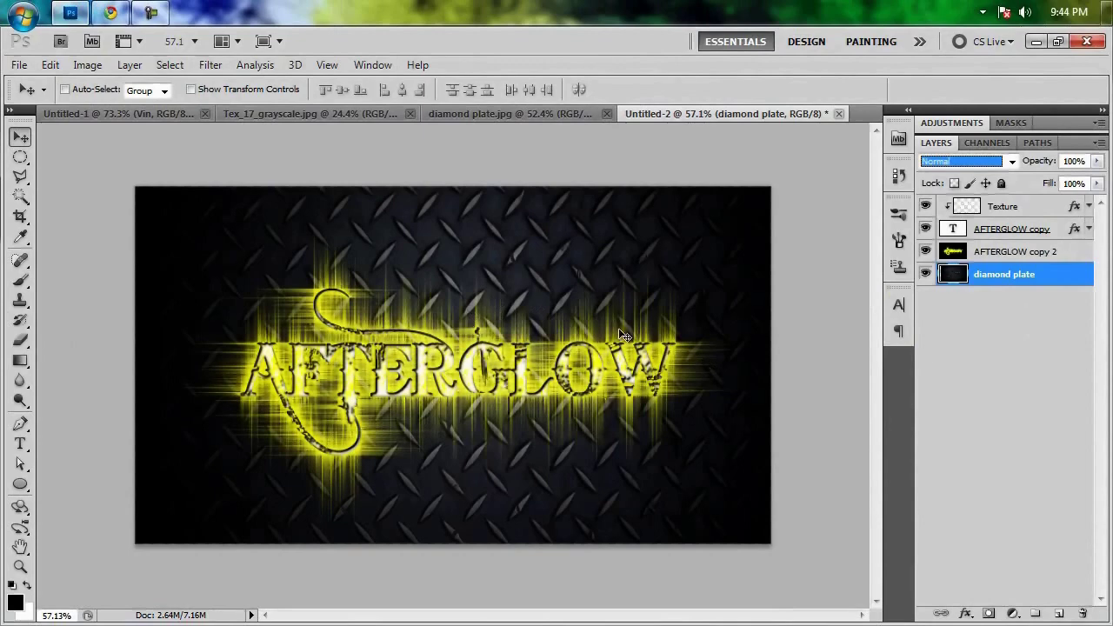
Align the diamond plate layer to the canvas's vertical and horizontal centers.
key("ctrl+a")
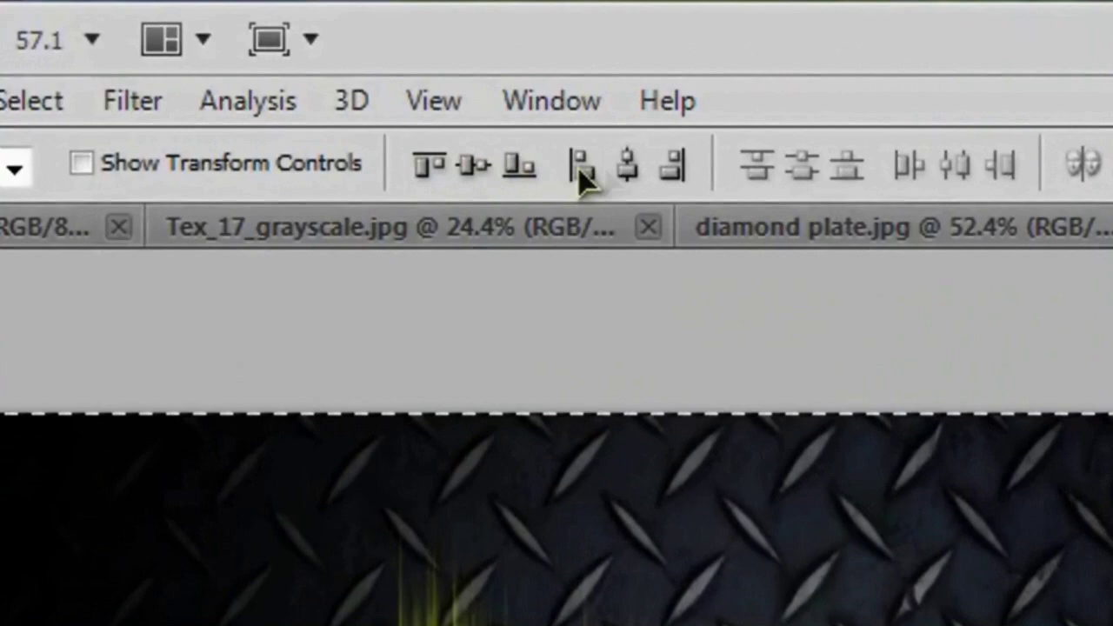
left_click(475, 167)
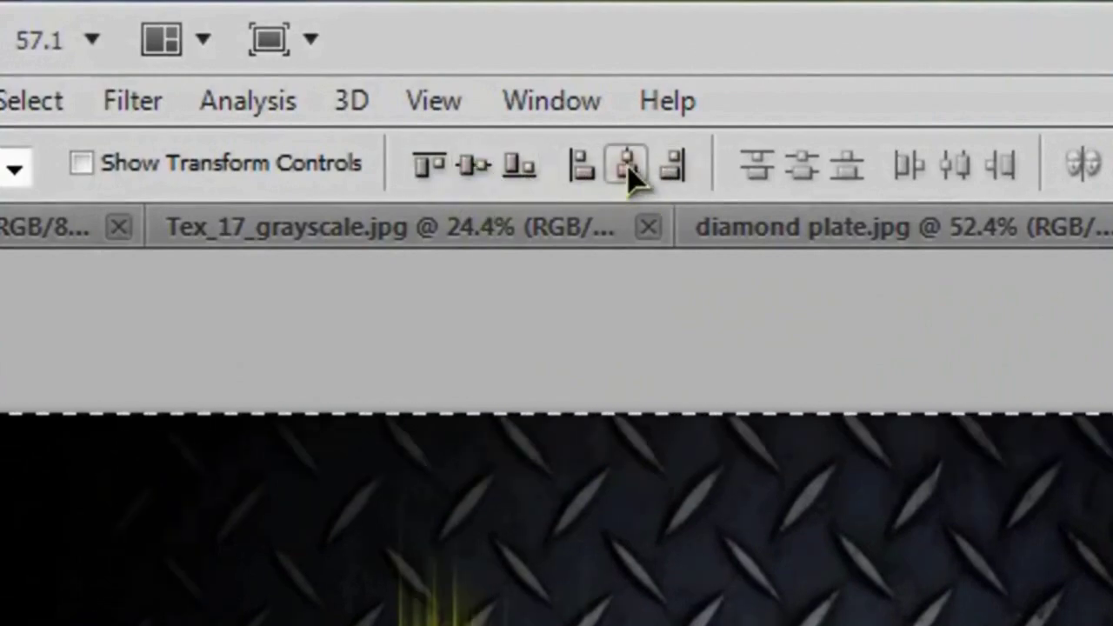
left_click(628, 167)
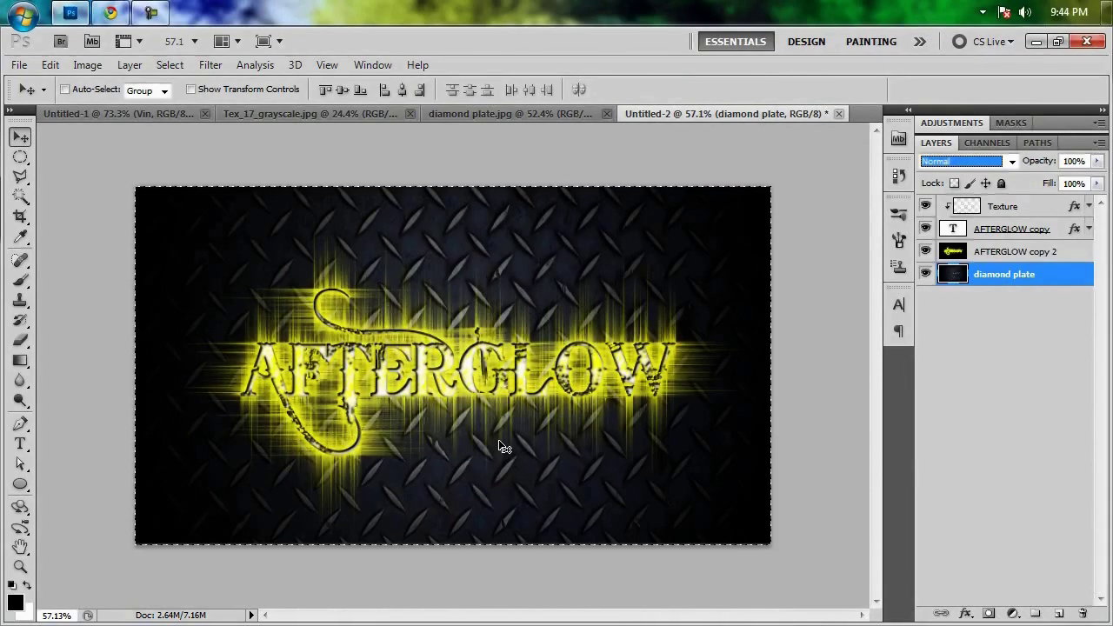
key("ctrl+d")
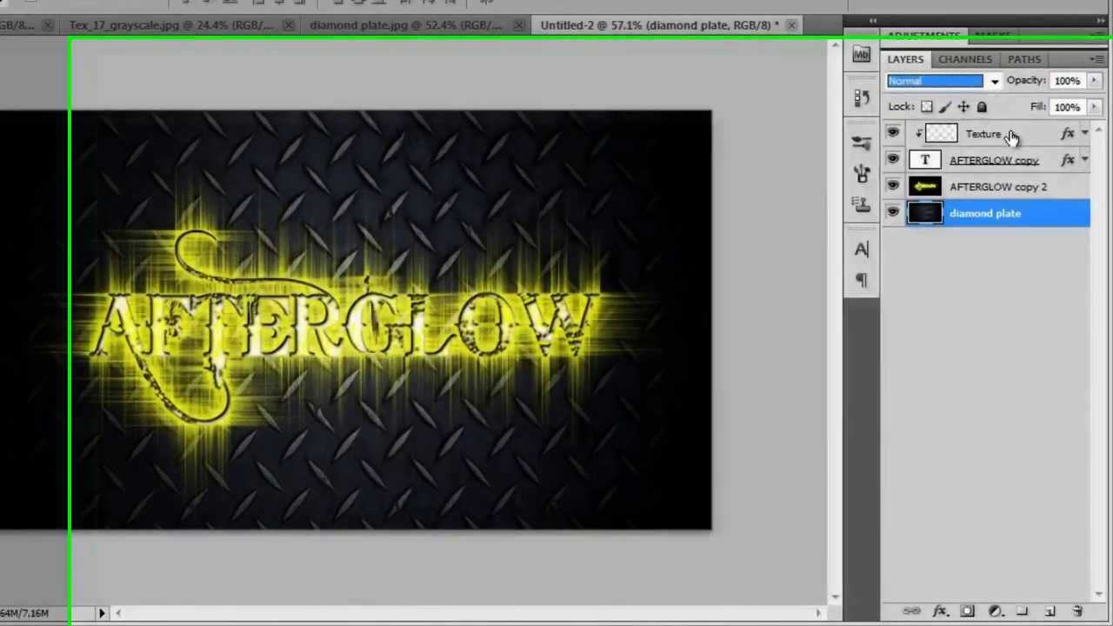
left_click(1011, 137)
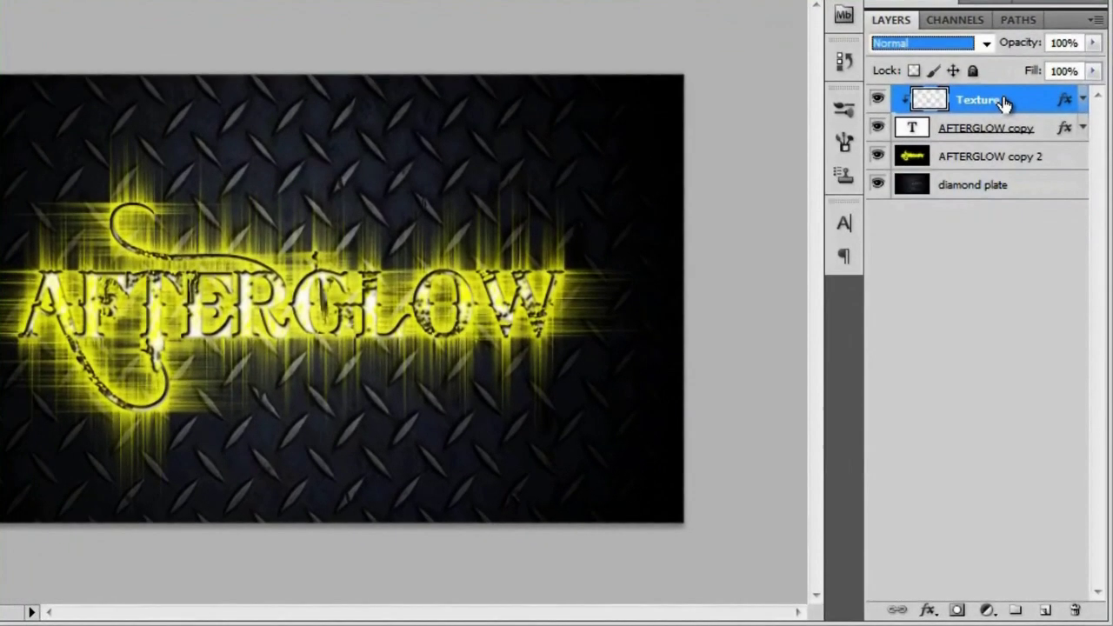
Add a new layer above Texture and name it 'Vin'.
left_click(1045, 612)
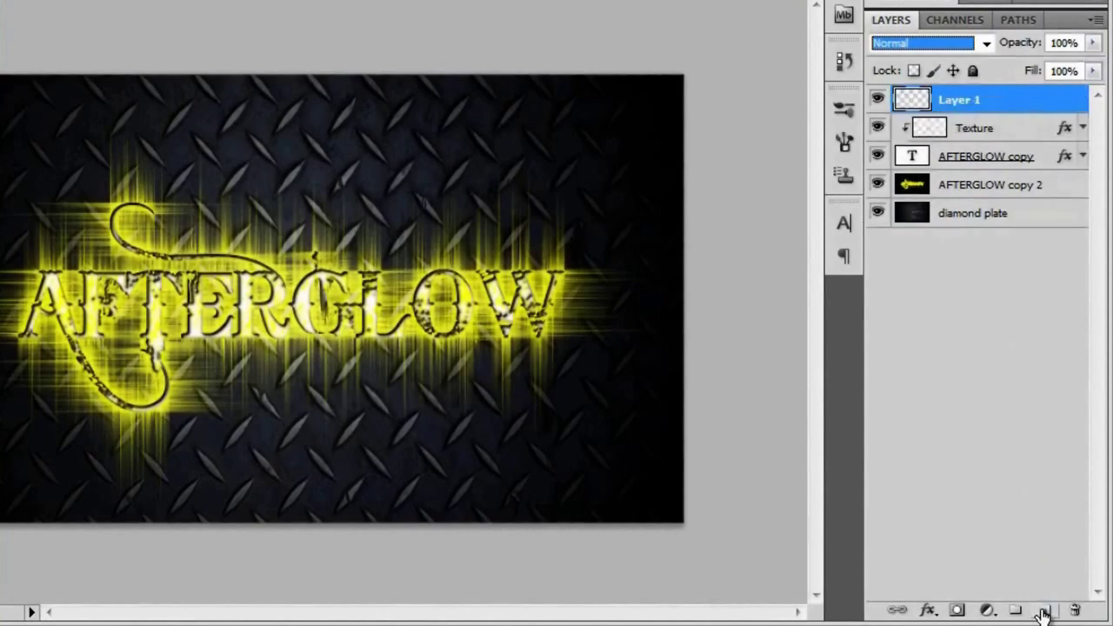
double_click(967, 106)
left_click(970, 98)
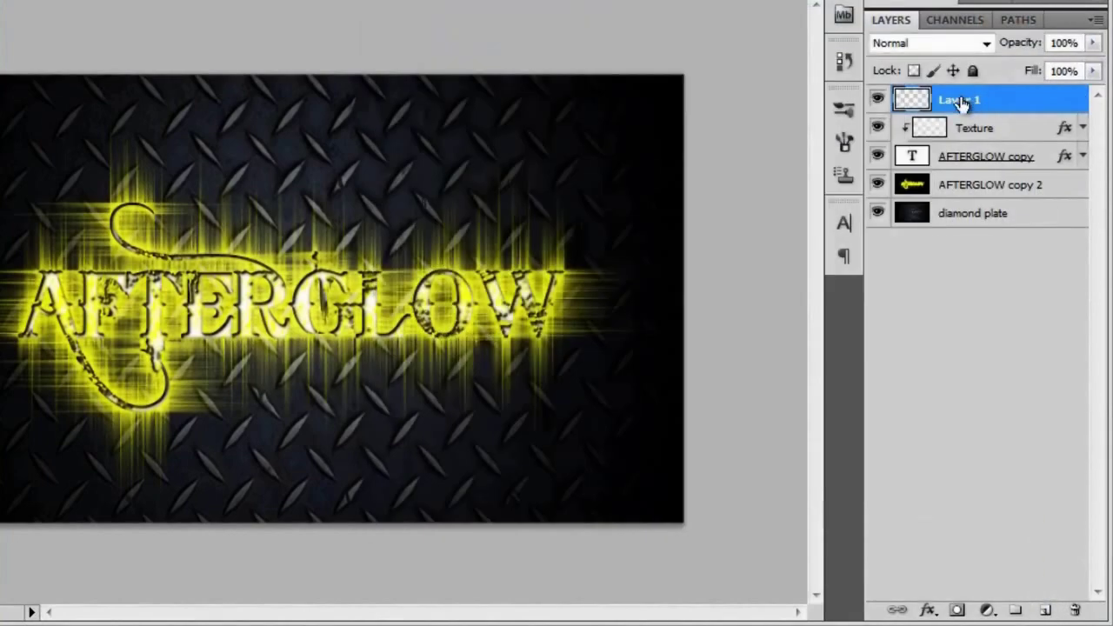
double_click(961, 99)
type("Vin")
key("Return")
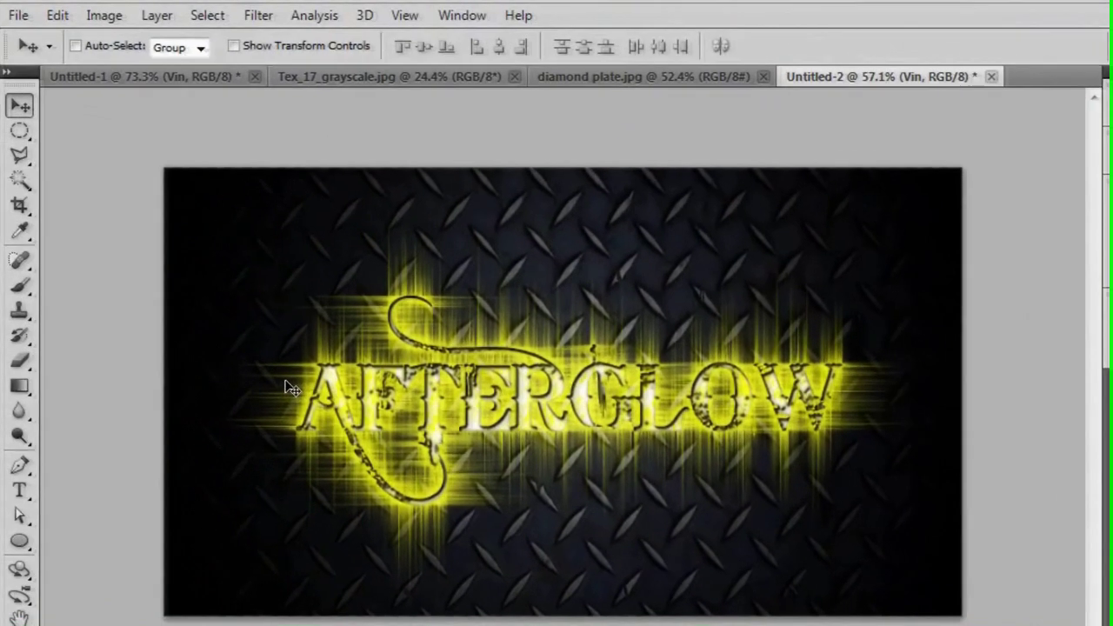
Paint soft black canvas edges with the 1280 px soft brush for a vignette.
key("b")
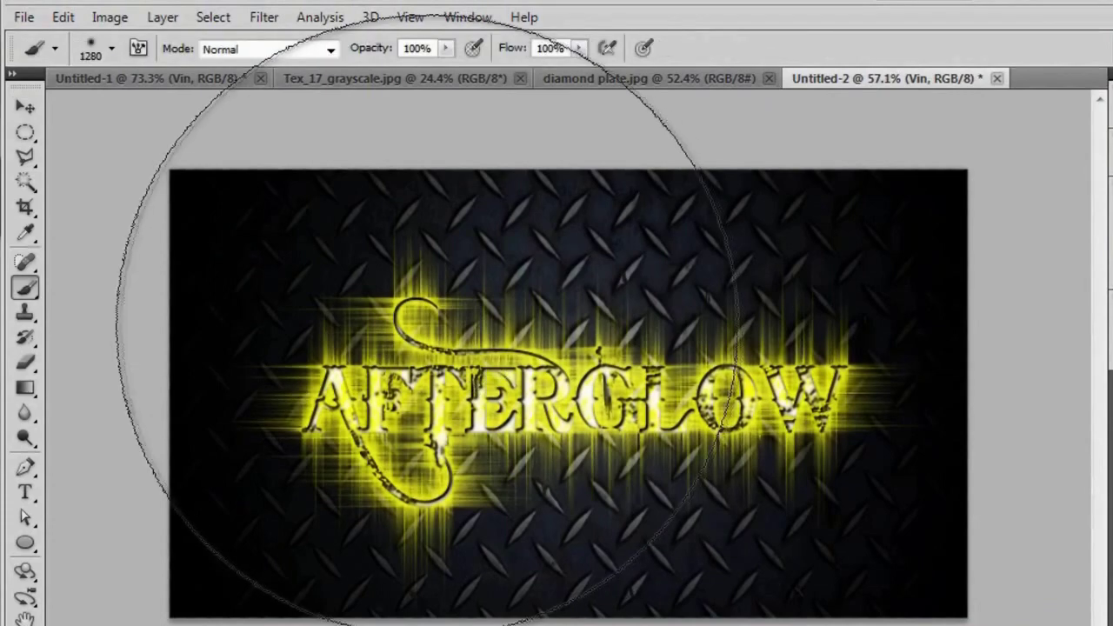
left_click(111, 49)
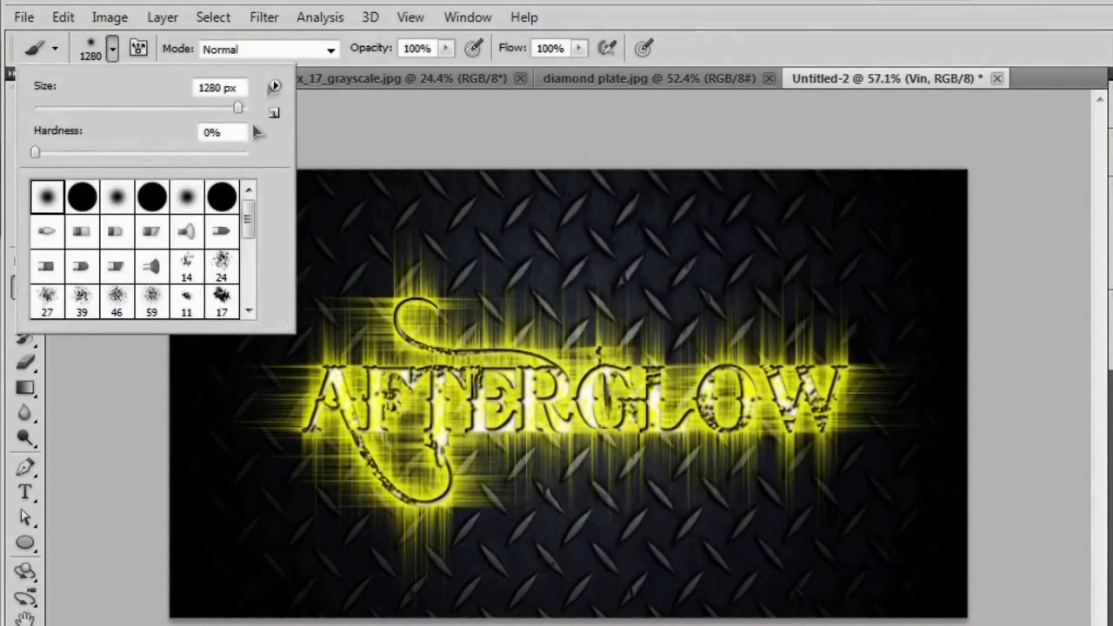
scroll(251, 287, "down", 10)
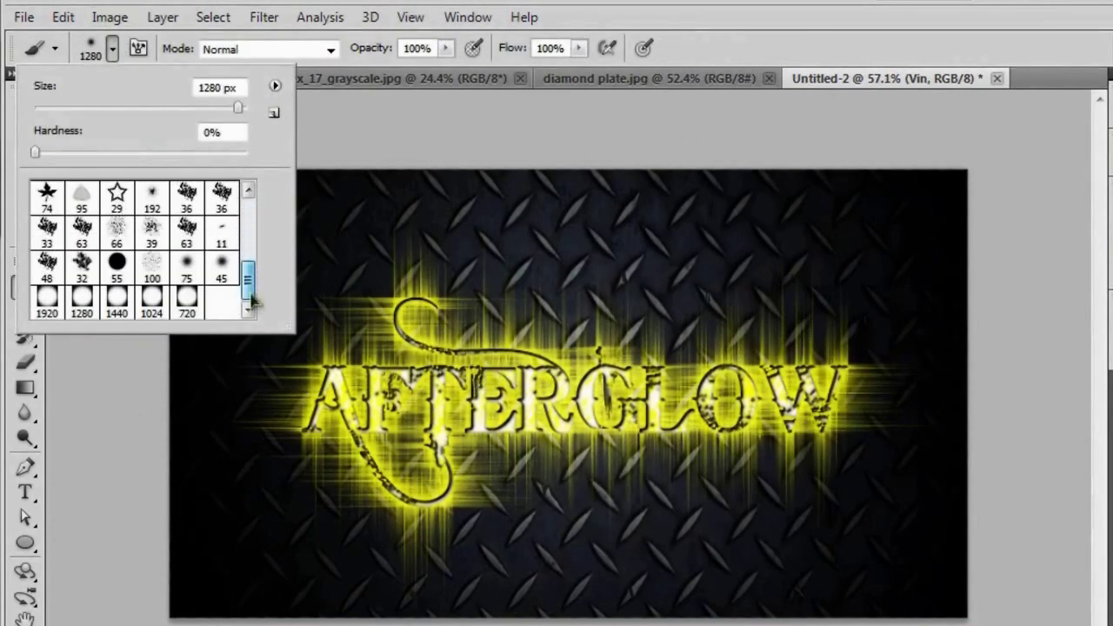
double_click(82, 303)
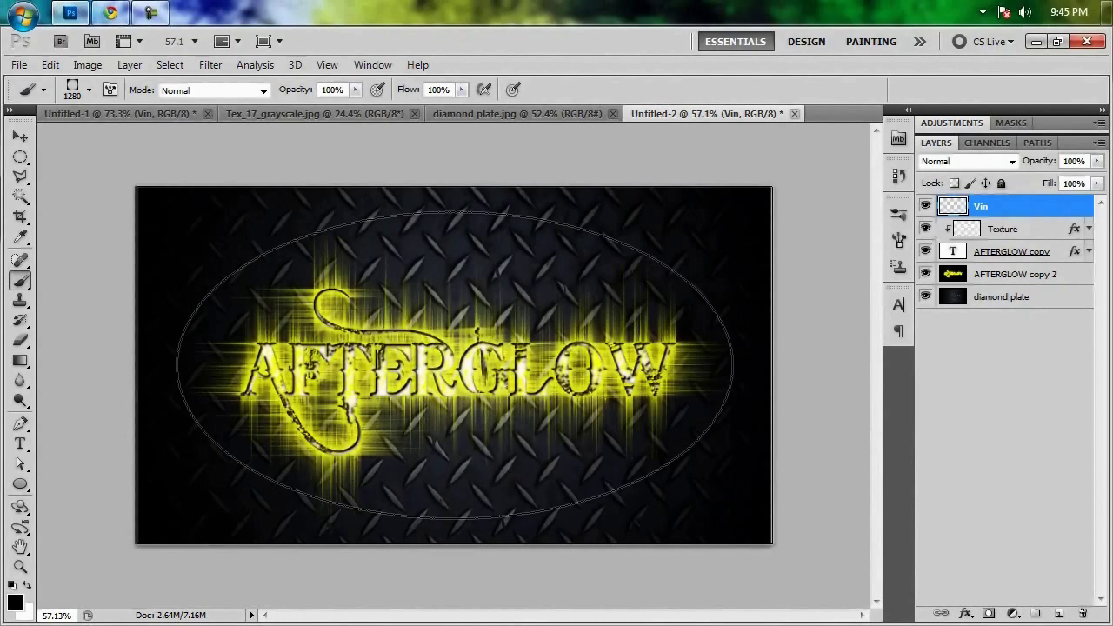
left_click(455, 365)
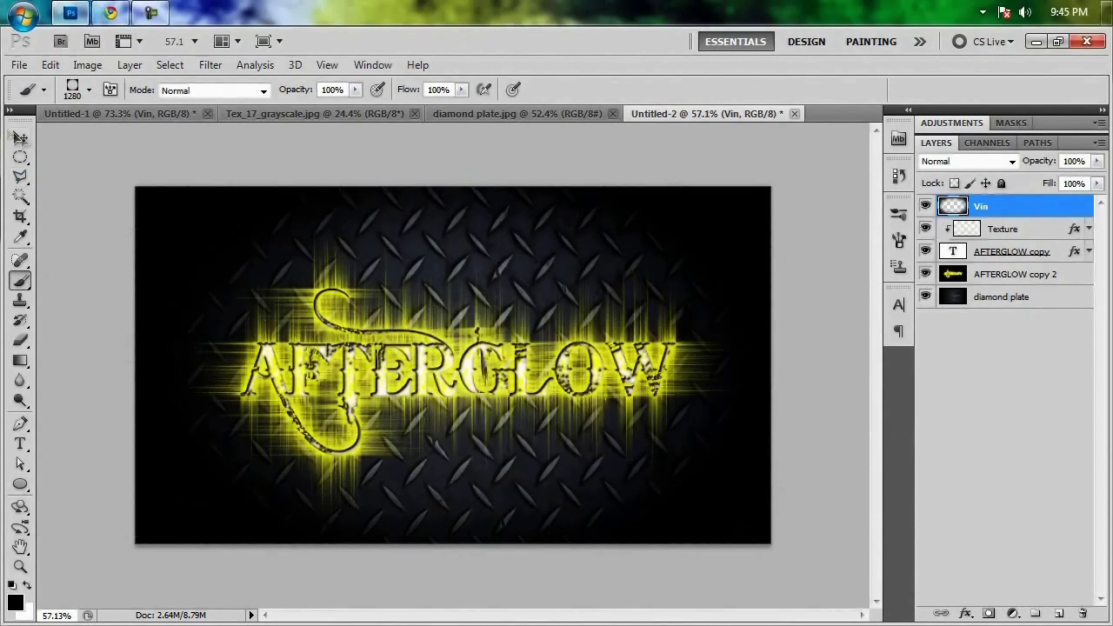
key("v")
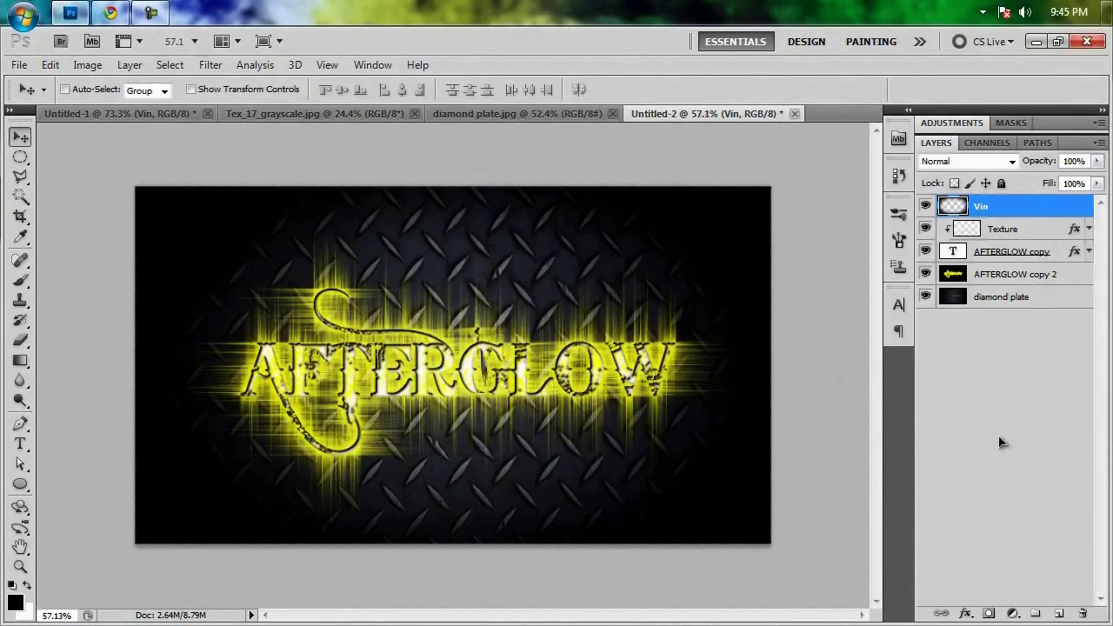
Fit the whole AFTERGLOW artwork with its diamond plate and vignette to the window.
key("ctrl+0")
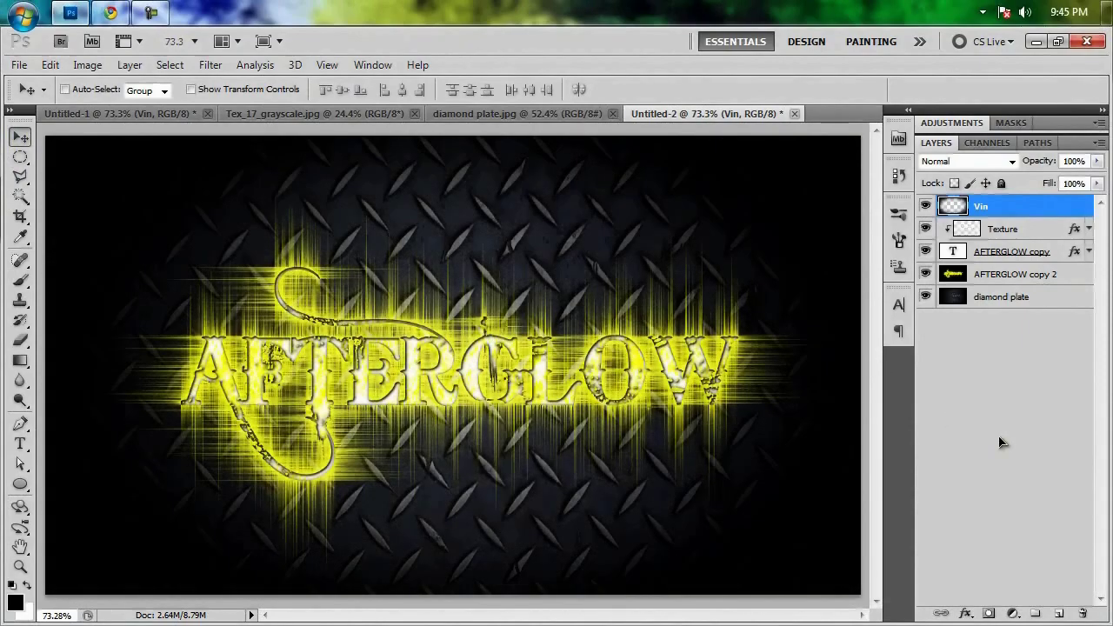